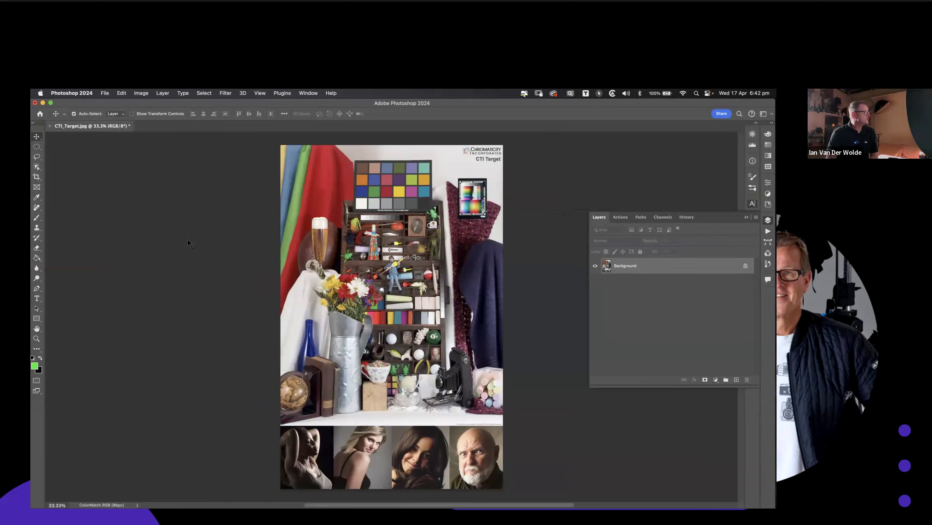
# Enable the Cursor Pro pointer highlight.
pyautogui.click(599, 94)
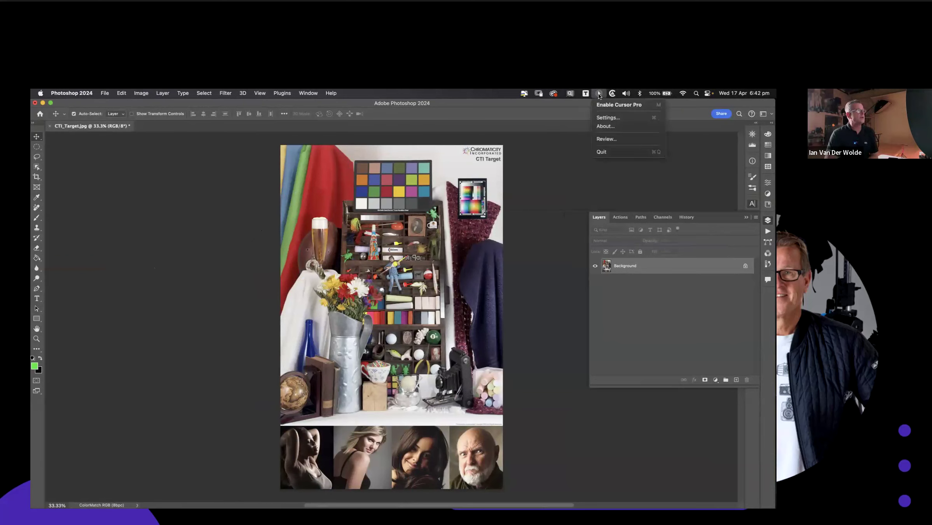
pyautogui.click(605, 104)
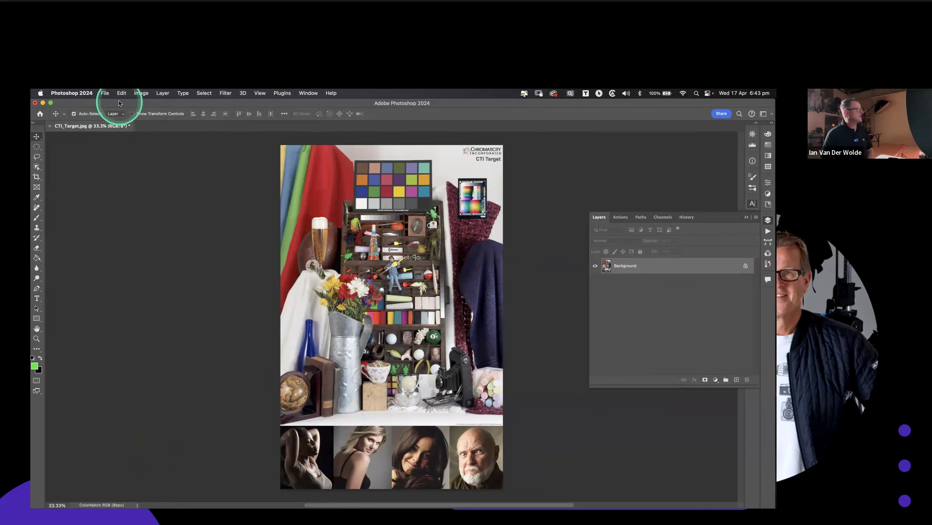
pyautogui.click(136, 156)
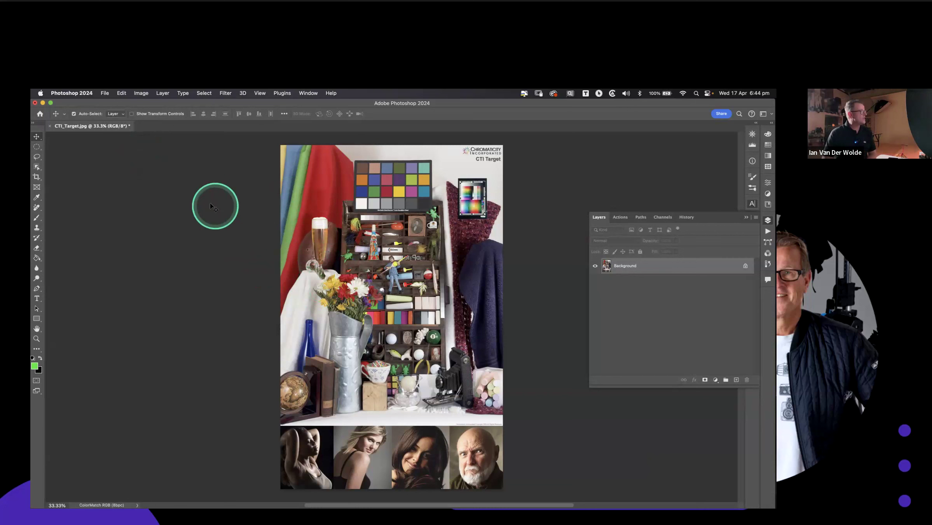
# Set the RGB working space to sRGB IEC61966-2.1 in the color settings.
pyautogui.click(122, 94)
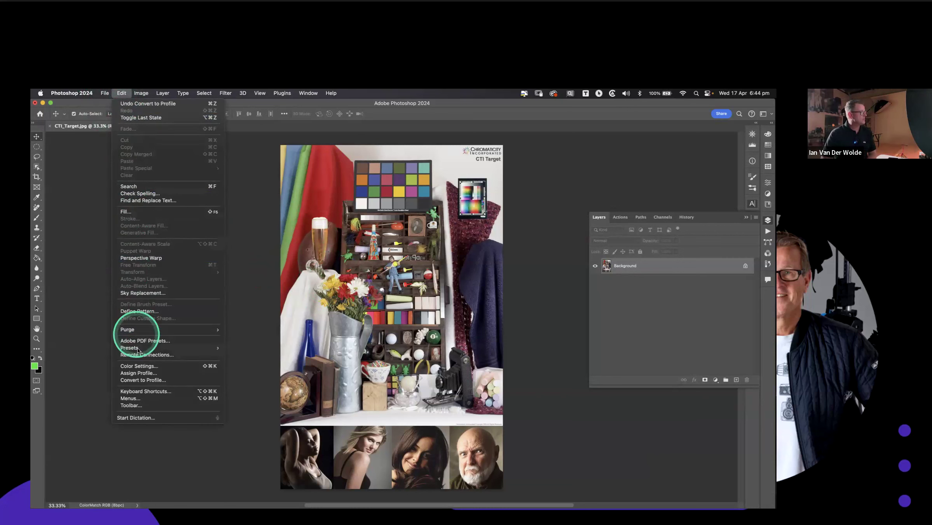
pyautogui.click(139, 366)
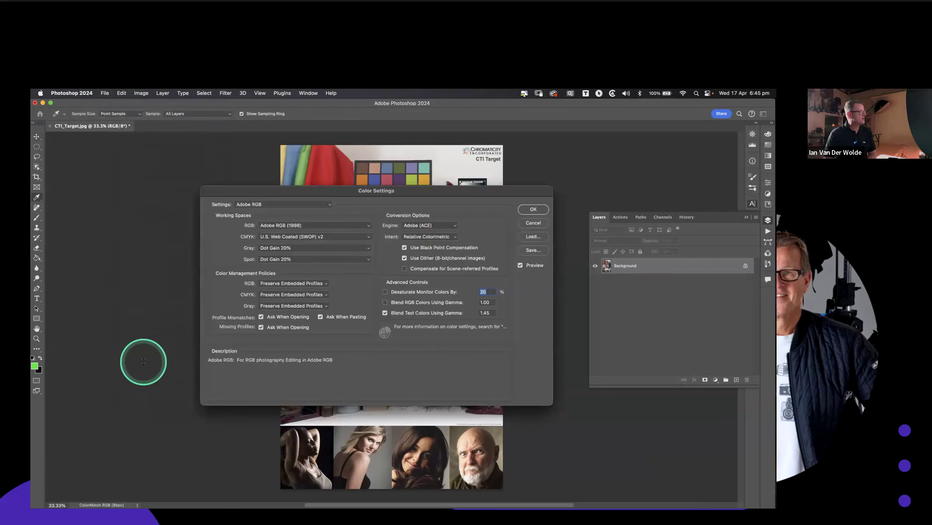
pyautogui.click(368, 226)
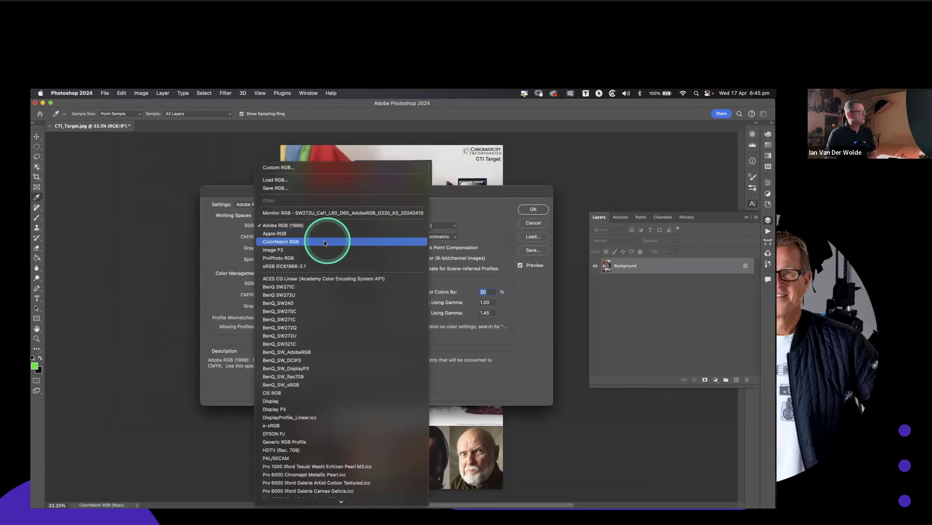
pyautogui.click(301, 266)
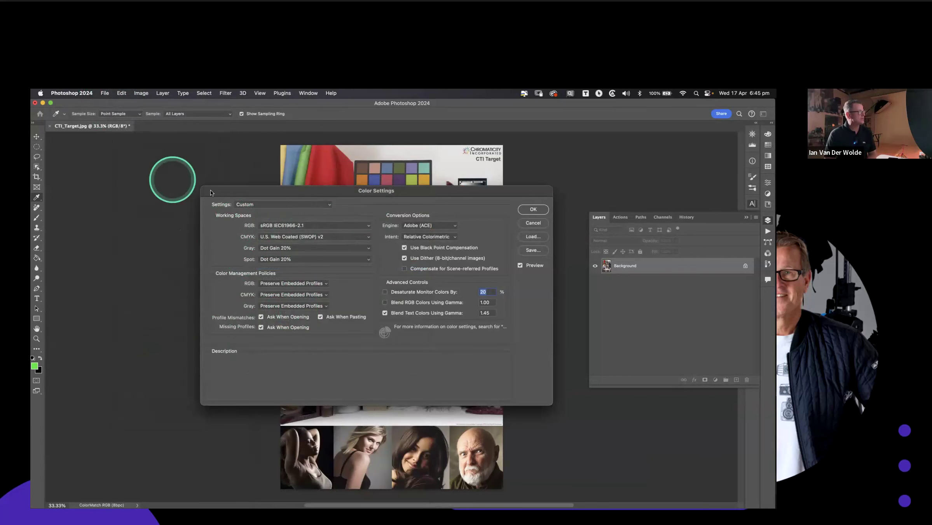
# Return the RGB working space to Adobe RGB (1998) and leave the color settings without applying changes.
pyautogui.click(368, 225)
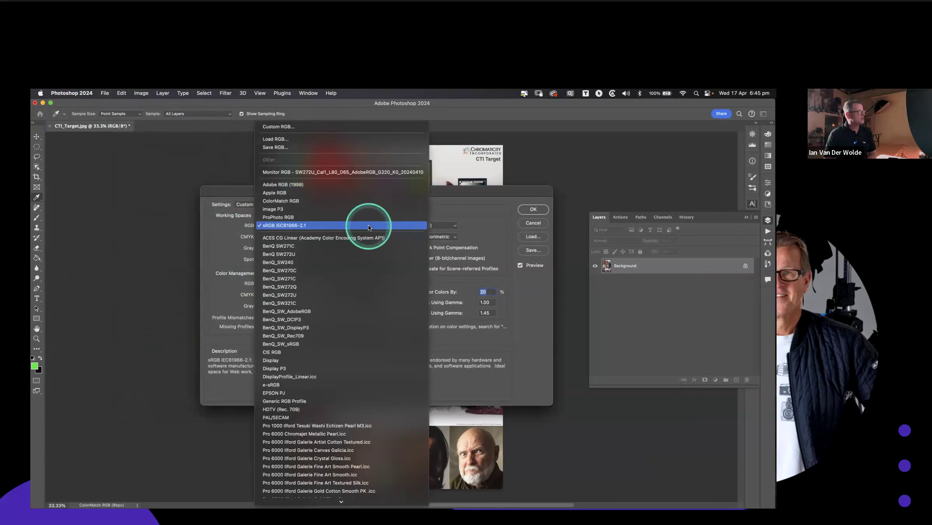
pyautogui.click(316, 179)
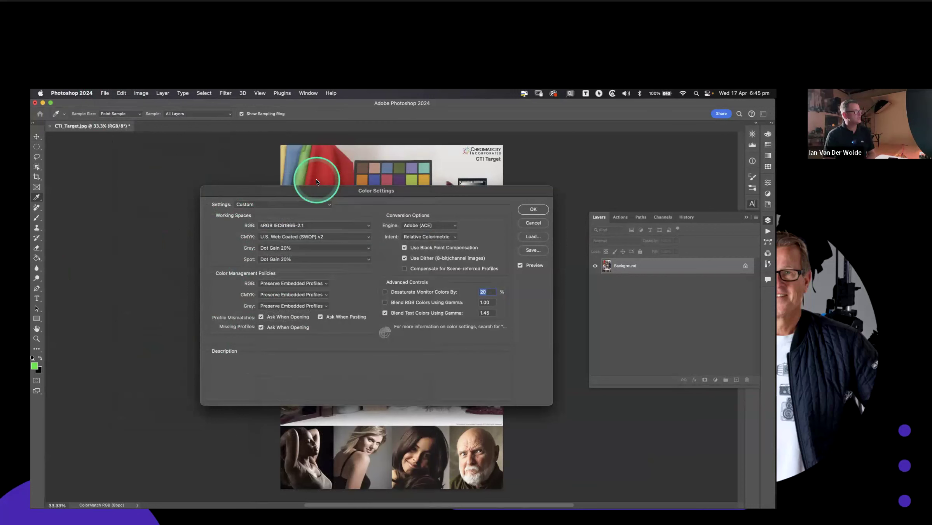
pyautogui.click(340, 225)
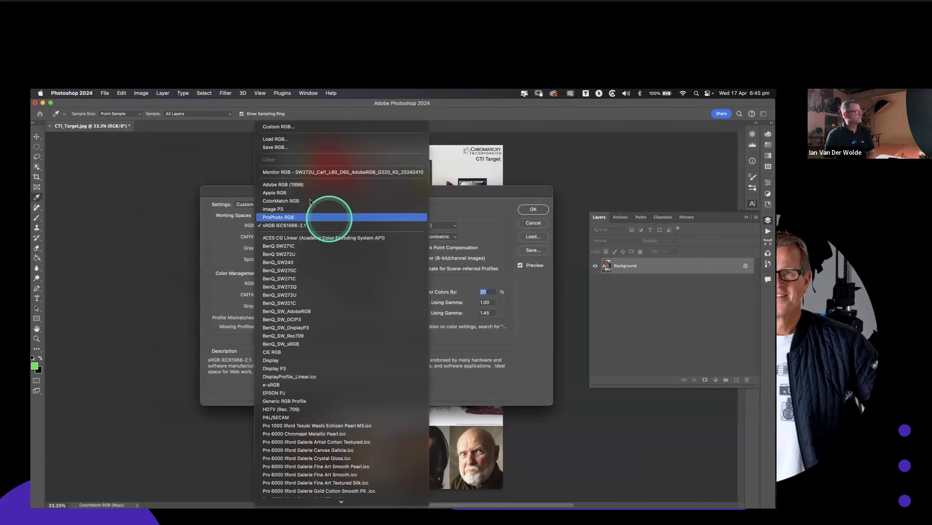
pyautogui.click(300, 184)
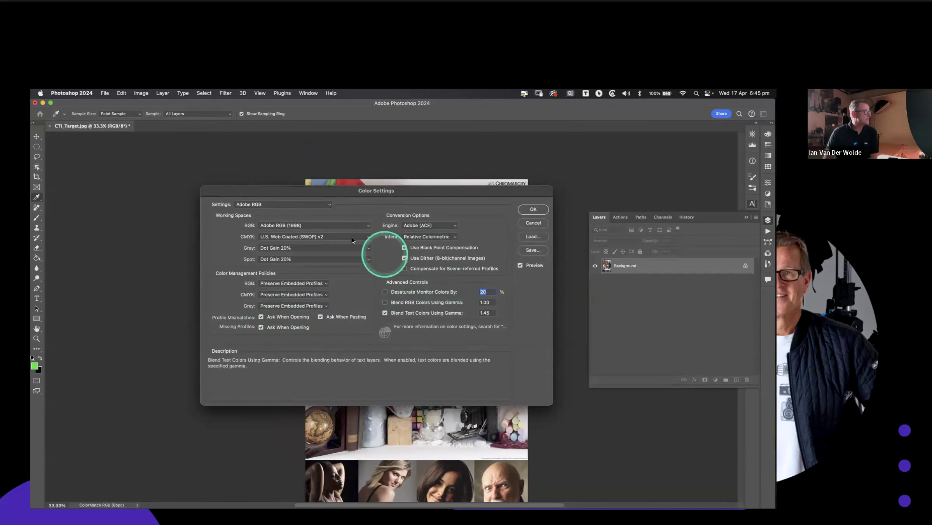
pyautogui.click(533, 223)
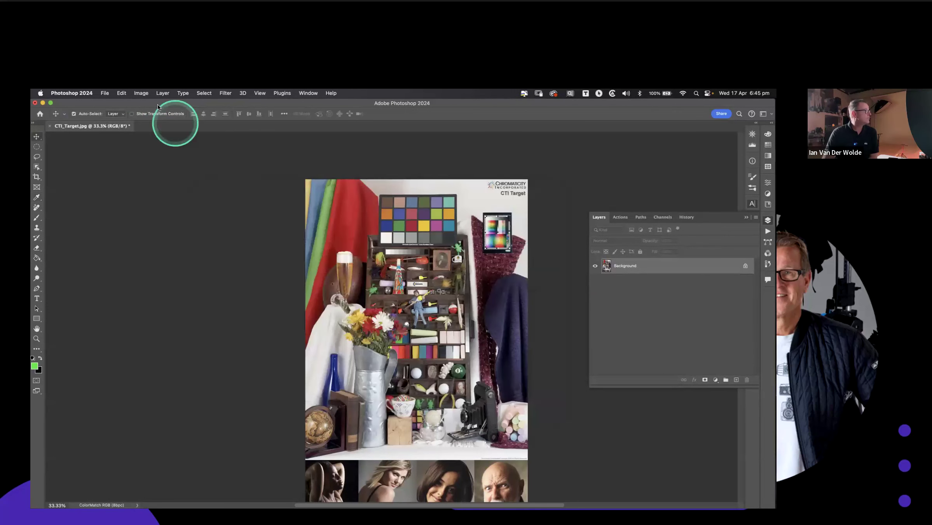
# Review the working spaces and color management policies in the color settings and accept them.
pyautogui.click(122, 93)
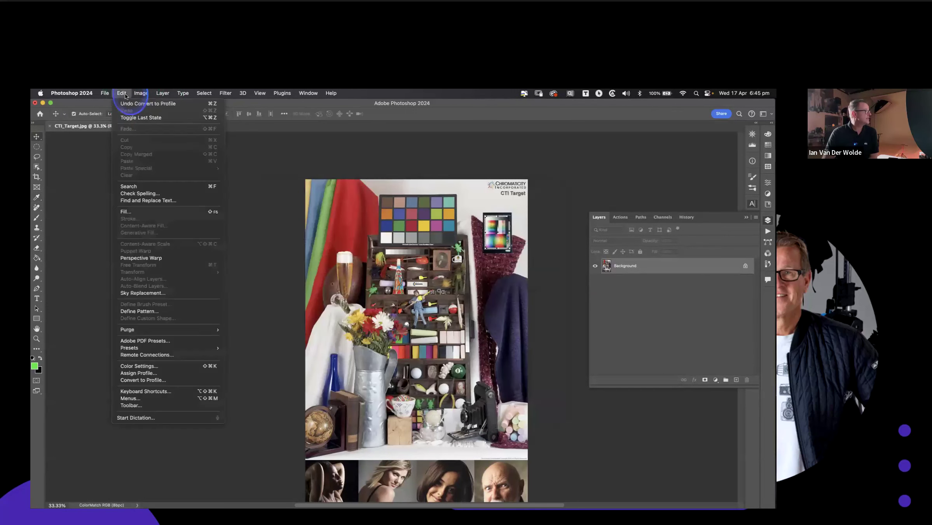
pyautogui.click(134, 366)
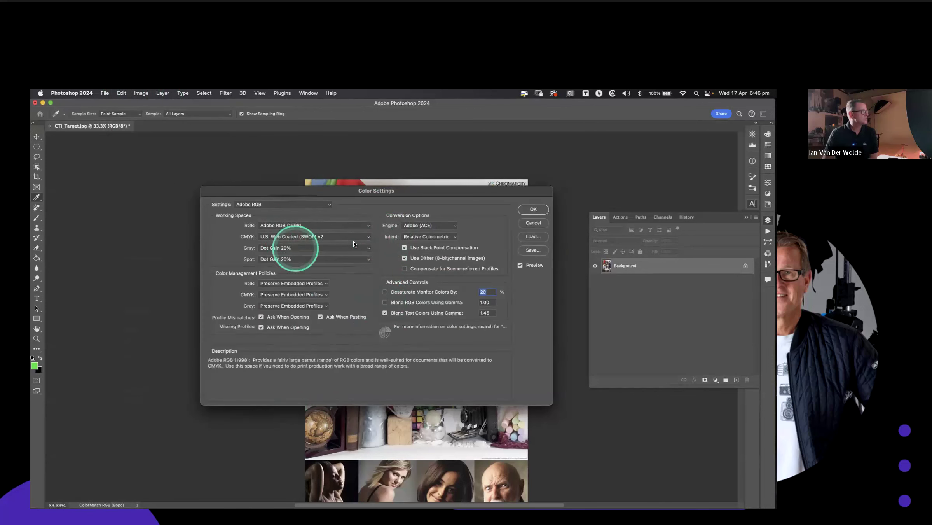
pyautogui.click(530, 210)
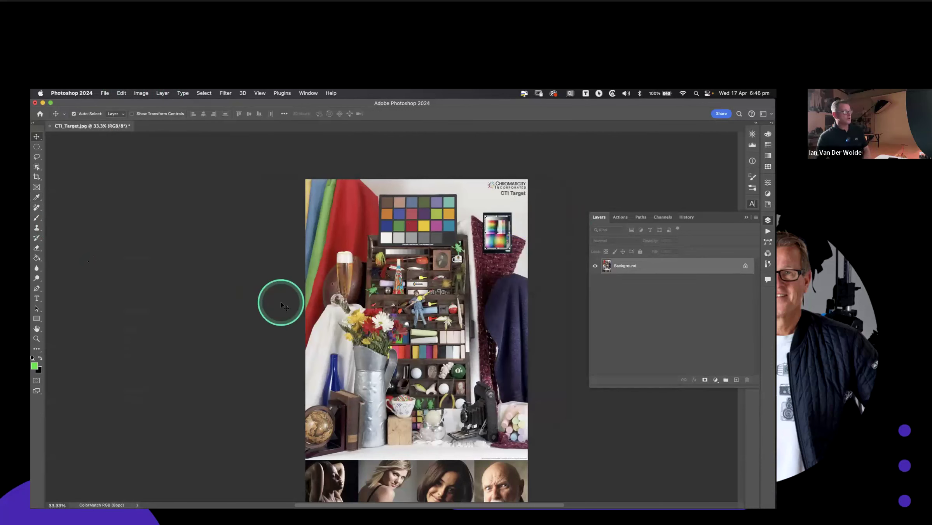
# Set the document status readout to Document Profile.
pyautogui.scroll(-3, 302, 308)
pyautogui.hscroll(1, 385, 313)
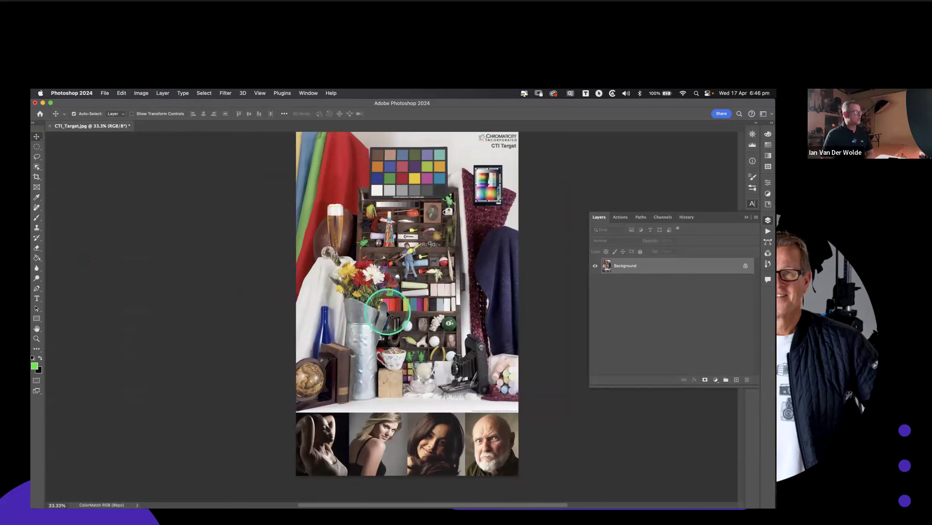
pyautogui.hscroll(1, 391, 316)
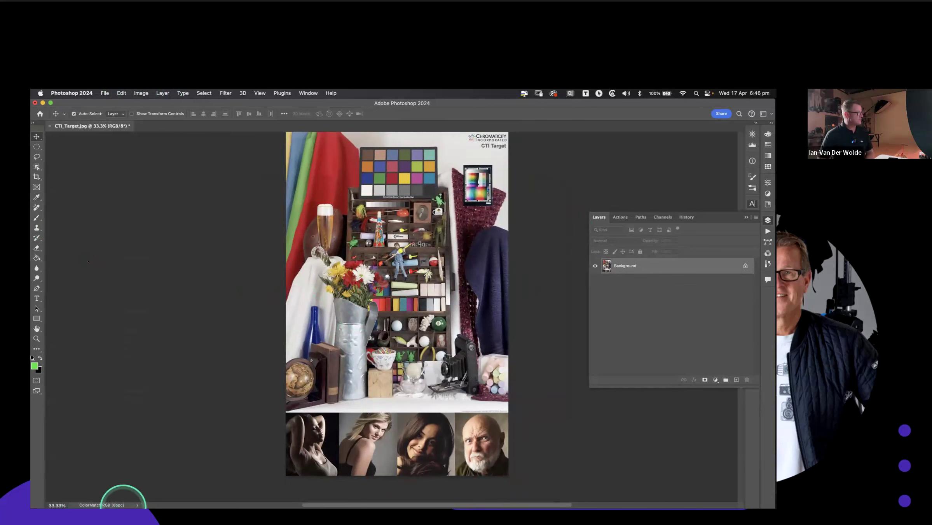
pyautogui.click(136, 505)
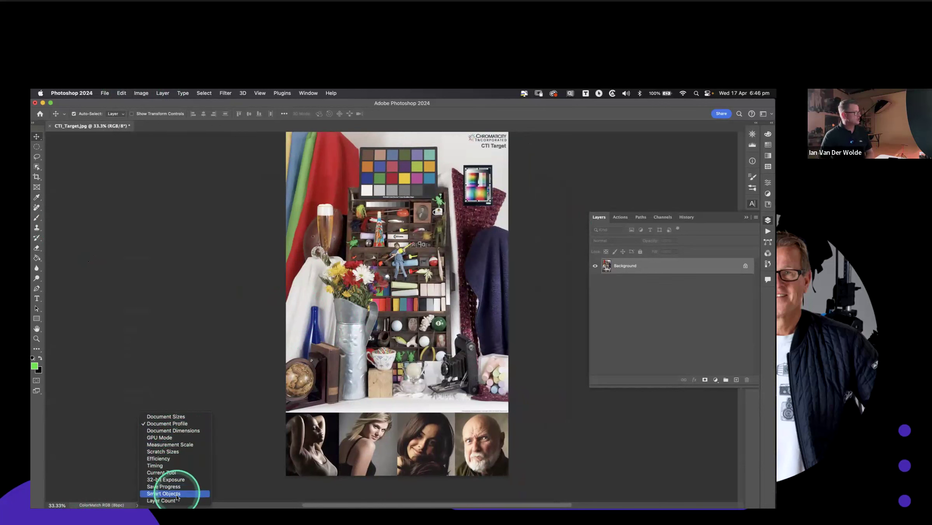
pyautogui.click(160, 423)
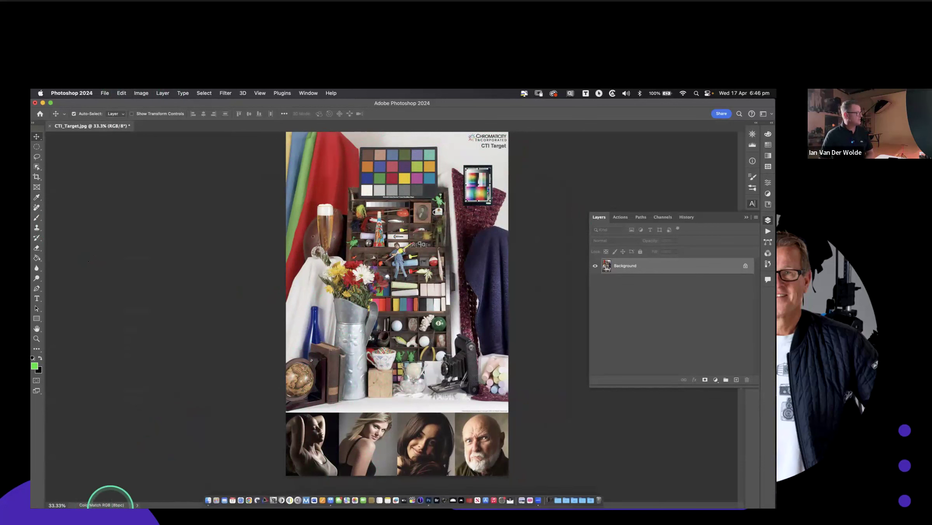
# Start Assign Profile for the document with the ColorMatch RGB profile and place the dialog clear of the image.
pyautogui.click(122, 94)
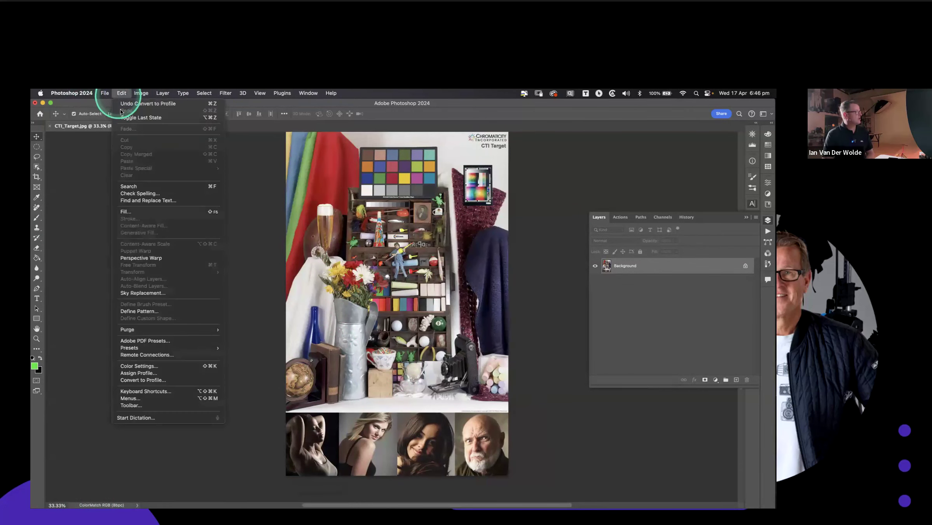
pyautogui.click(141, 372)
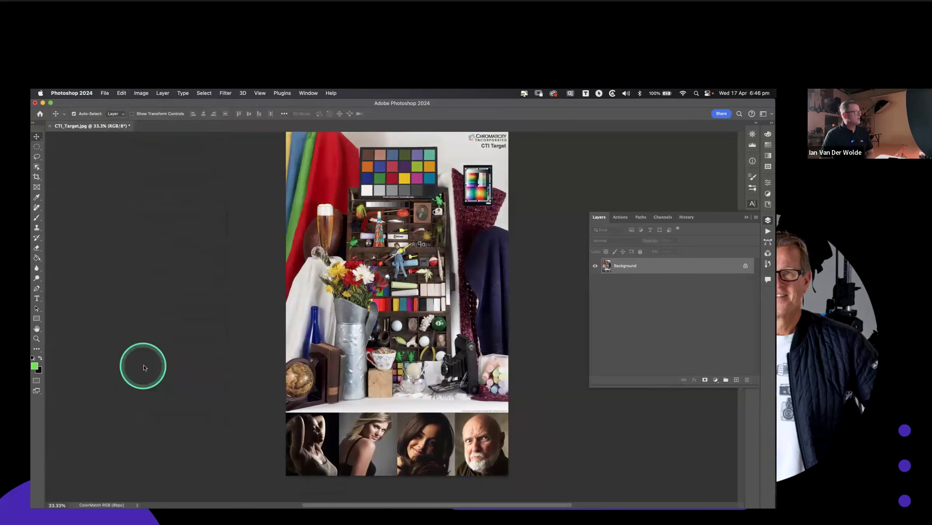
pyautogui.moveTo(552, 258); pyautogui.dragTo(639, 252)
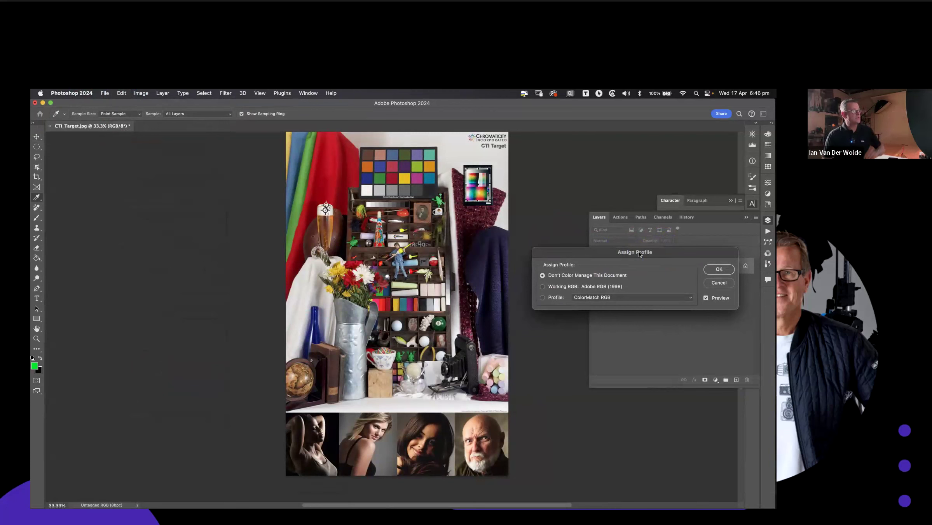
pyautogui.click(542, 297)
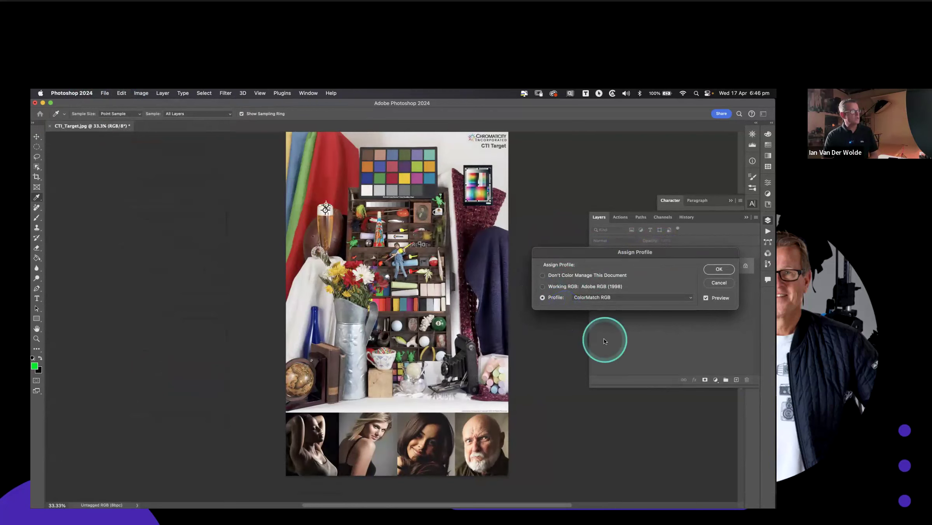
pyautogui.moveTo(689, 257); pyautogui.dragTo(220, 237)
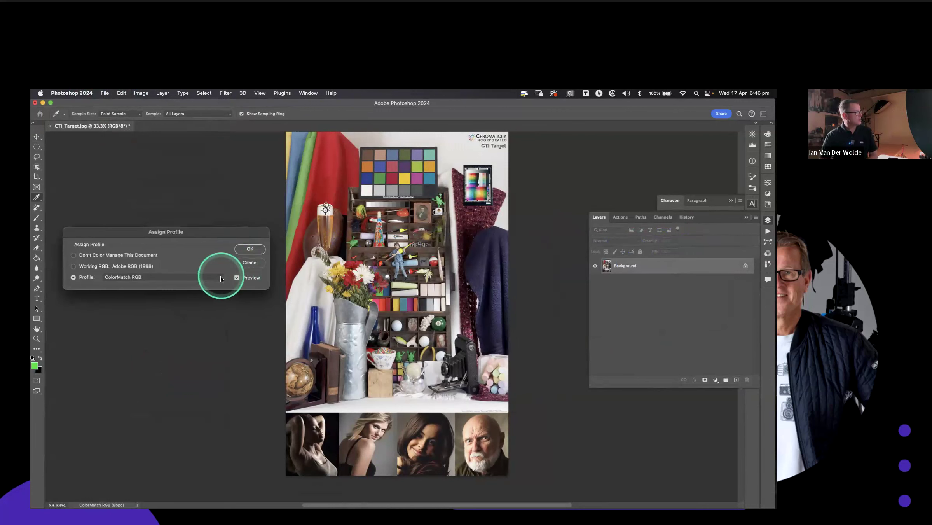
# Preview the image with the ProPhoto RGB, Apple RGB and Adobe RGB (1998) profiles in turn.
pyautogui.click(222, 277)
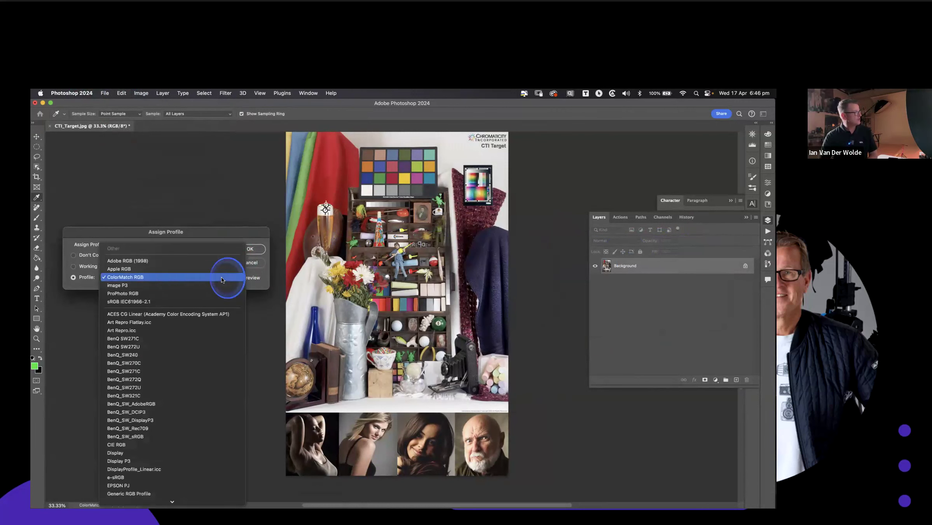
pyautogui.click(142, 294)
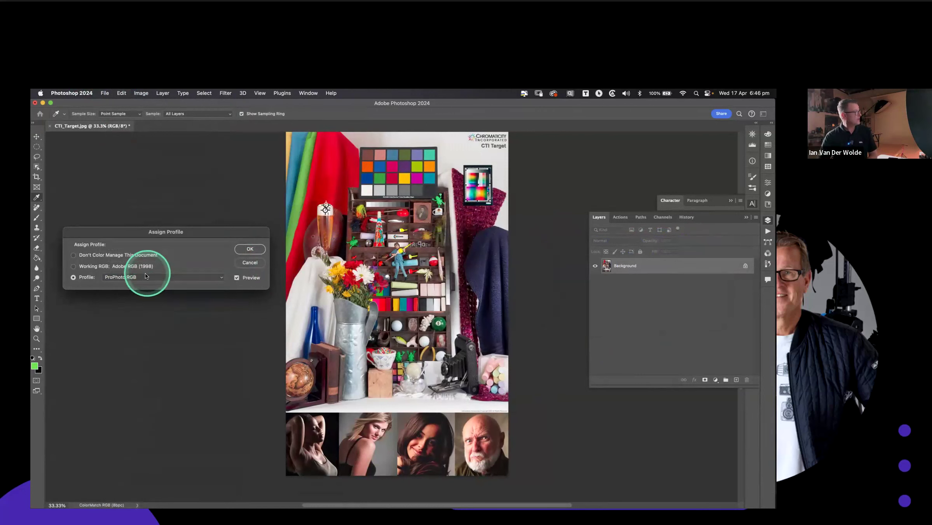
pyautogui.click(146, 276)
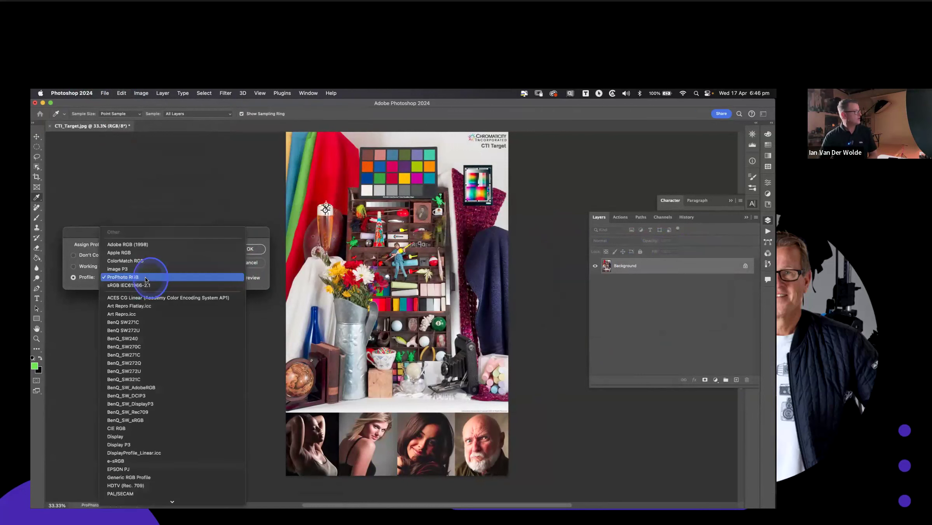
pyautogui.click(139, 252)
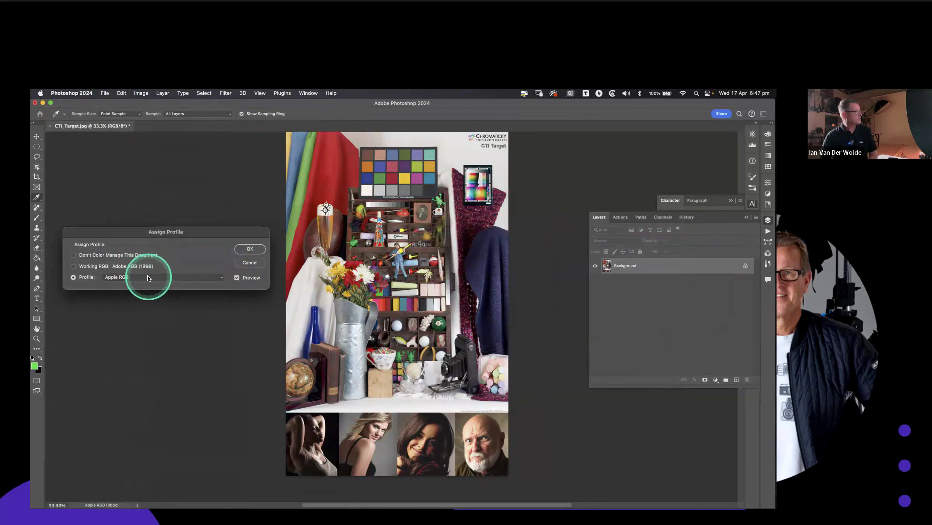
pyautogui.click(147, 275)
pyautogui.click(140, 269)
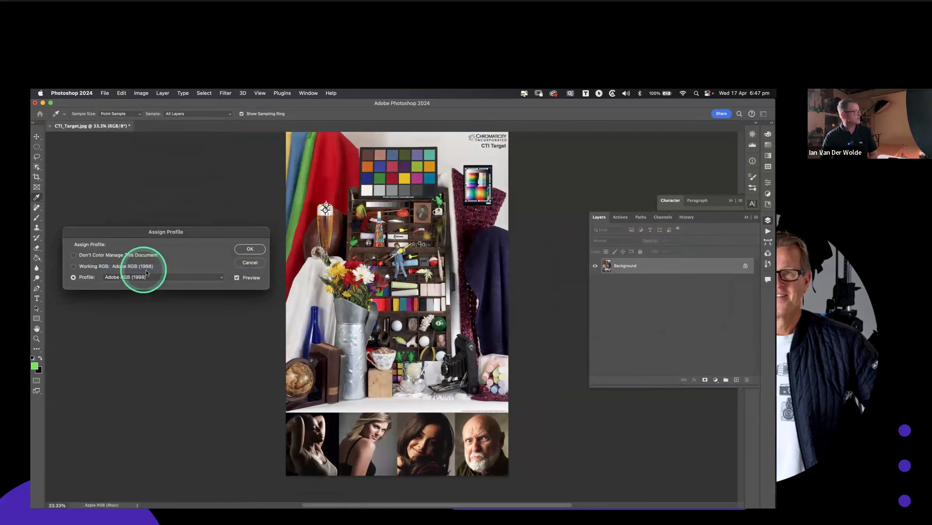
# Choose sRGB IEC61966-2.1 as the profile to assign to the image.
pyautogui.click(150, 276)
pyautogui.click(151, 317)
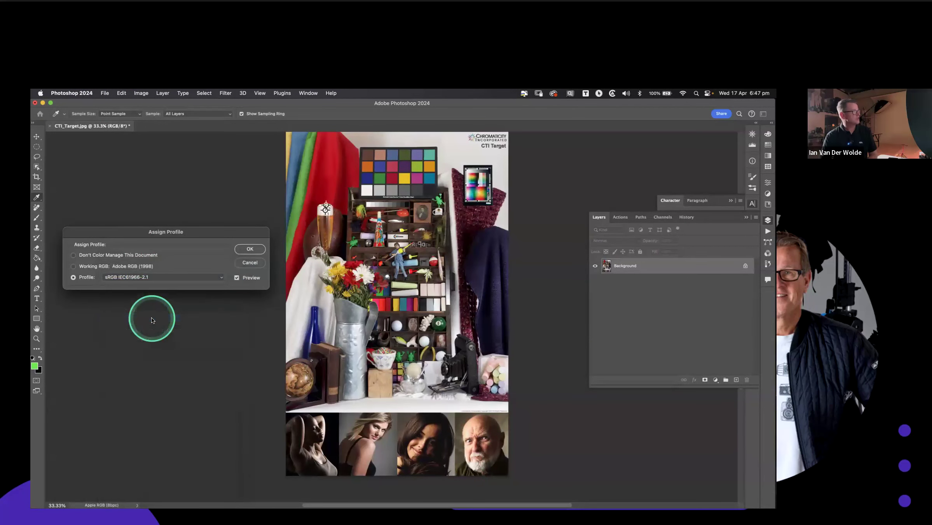
pyautogui.click(143, 278)
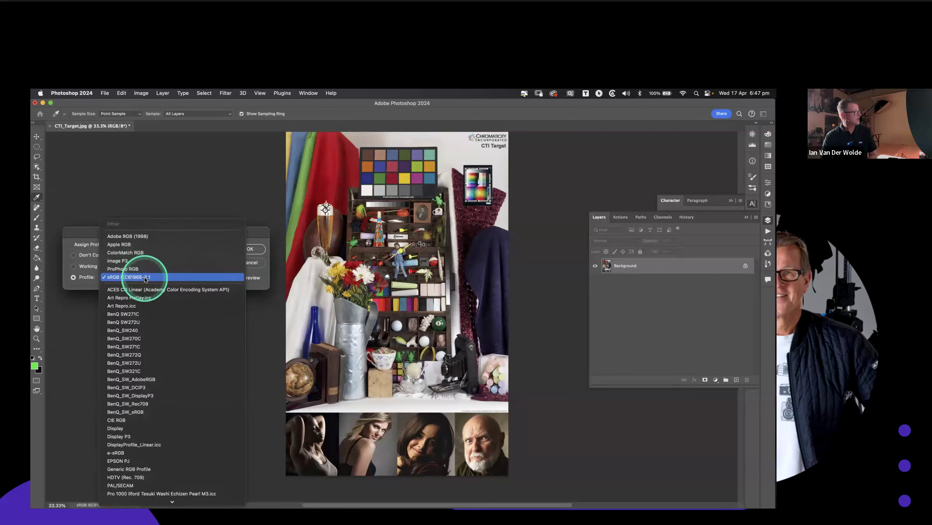
pyautogui.click(261, 279)
# Compare the image with and without the sRGB profile by repeatedly switching the assignment preview off and on.
pyautogui.click(237, 277)
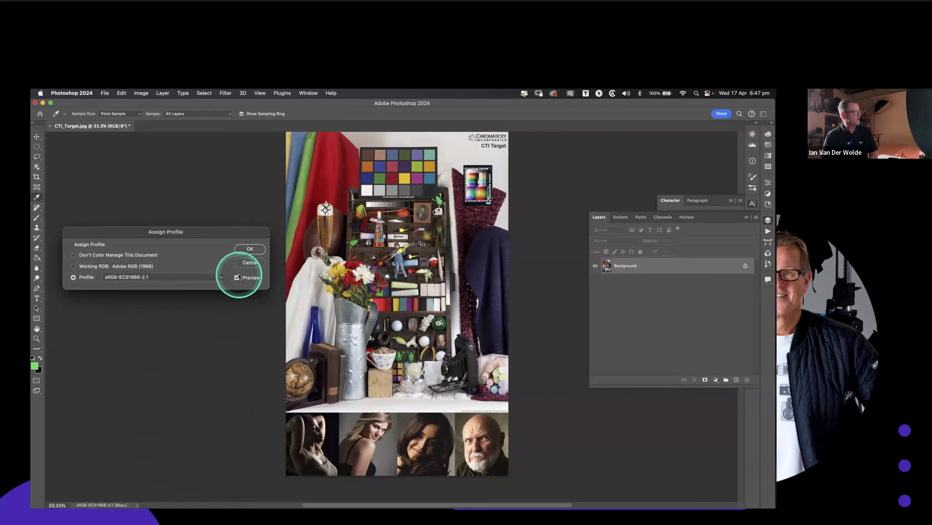
pyautogui.click(236, 277)
pyautogui.click(236, 278)
pyautogui.click(236, 278)
pyautogui.click(236, 278)
pyautogui.click(236, 277)
pyautogui.click(236, 277)
pyautogui.click(237, 278)
pyautogui.click(236, 278)
pyautogui.click(236, 277)
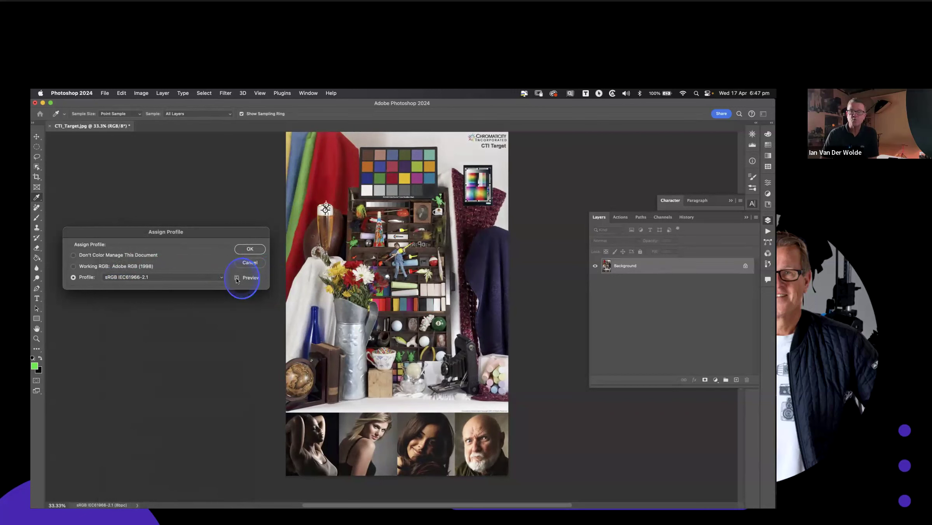
pyautogui.click(237, 278)
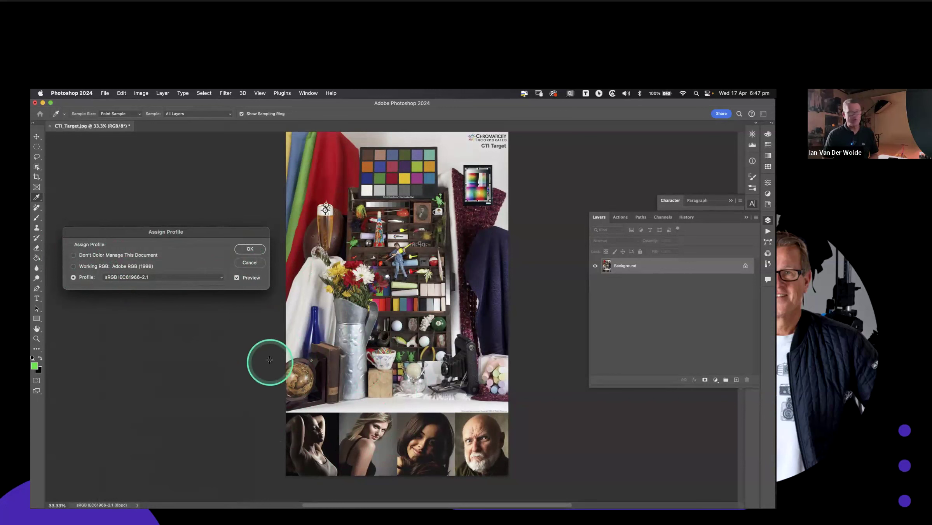
# Close Assign Profile without assigning a different profile to the image.
pyautogui.click(220, 277)
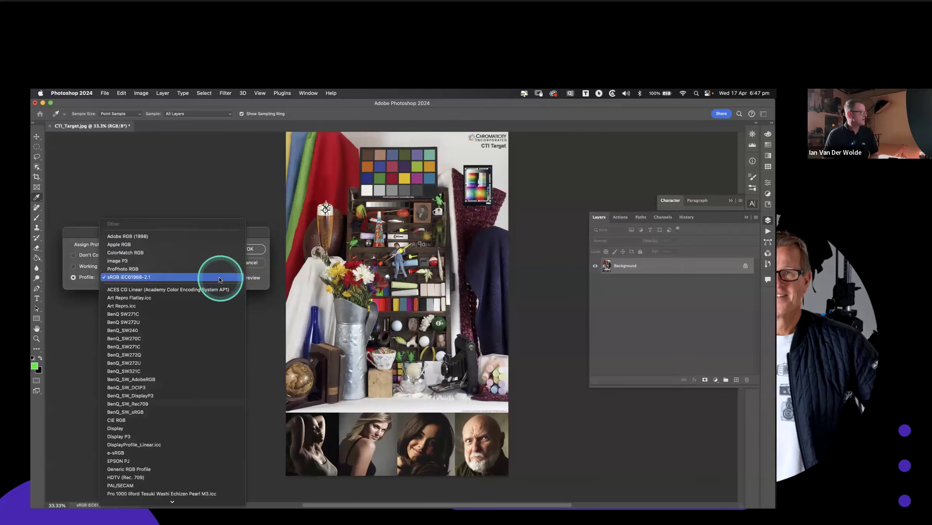
pyautogui.click(125, 253)
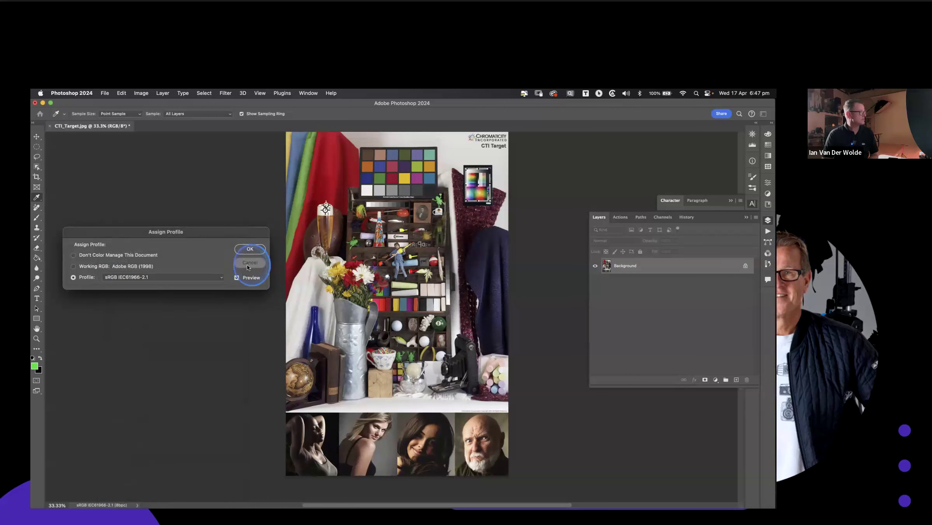
pyautogui.click(255, 249)
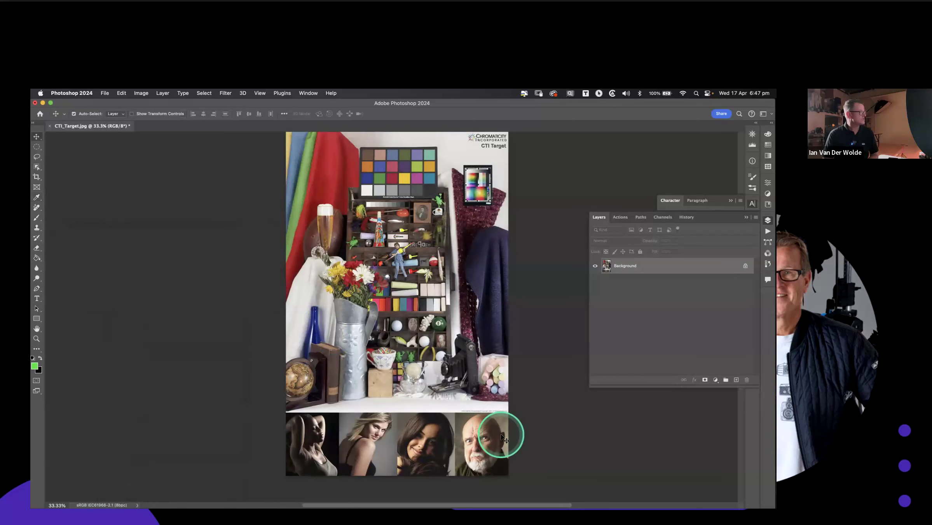
# Start Convert to Profile with sRGB IEC61966-2.1 as the destination and place the dialog clear of the image.
pyautogui.click(120, 95)
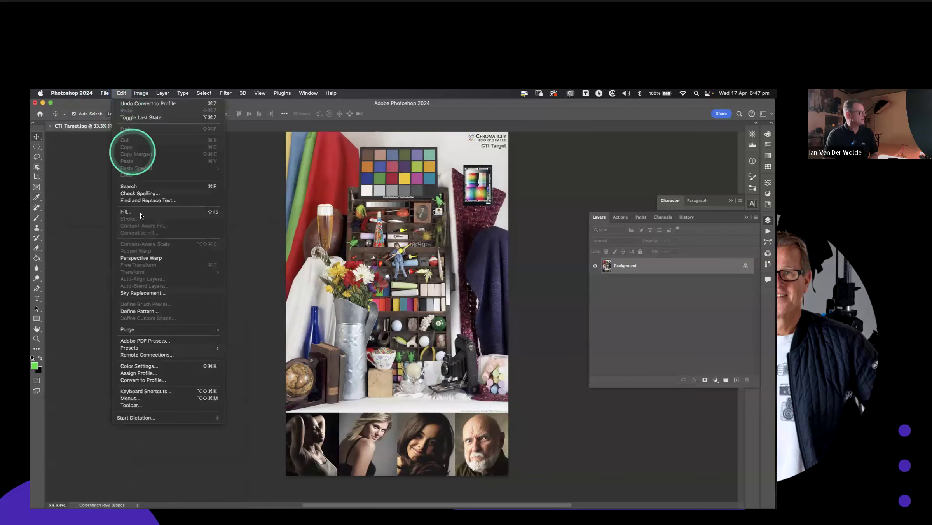
pyautogui.click(167, 381)
pyautogui.moveTo(491, 279); pyautogui.dragTo(105, 158)
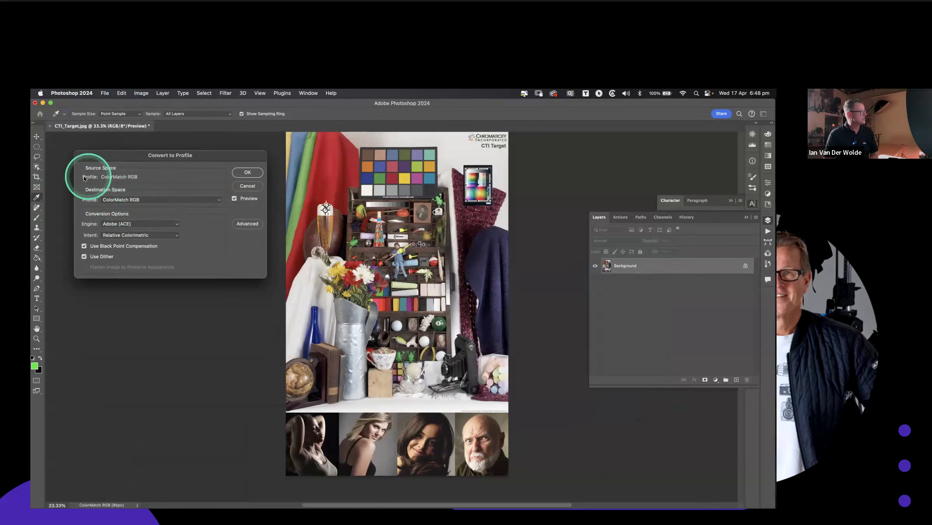
pyautogui.click(218, 199)
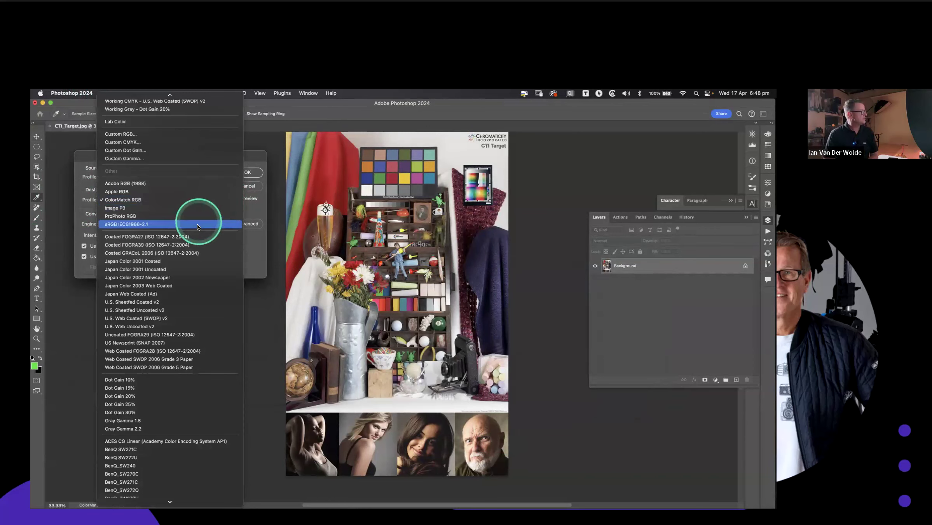
pyautogui.click(196, 223)
# Compare the image with and without the sRGB conversion by repeatedly switching the preview off and on.
pyautogui.click(234, 198)
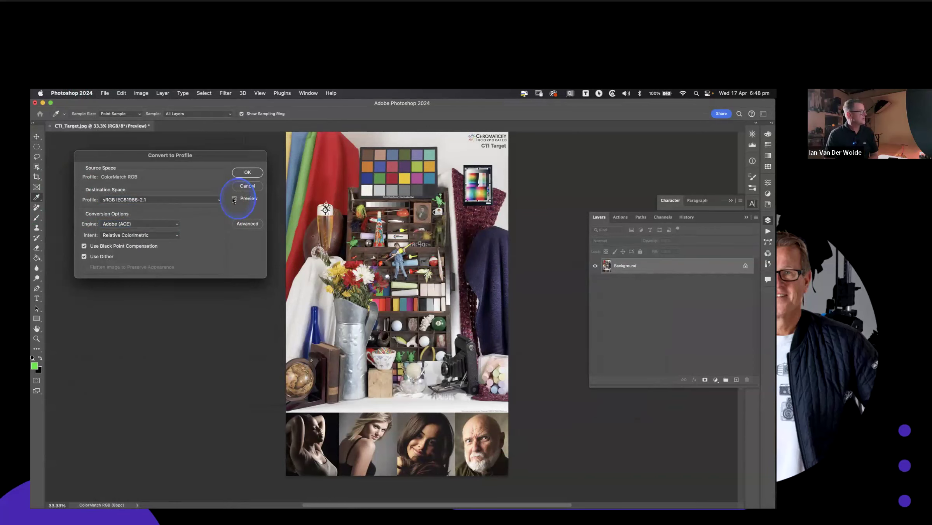
pyautogui.click(234, 198)
pyautogui.click(234, 200)
pyautogui.click(234, 200)
pyautogui.click(235, 200)
pyautogui.click(235, 200)
pyautogui.click(235, 200)
pyautogui.click(234, 200)
pyautogui.click(235, 200)
pyautogui.click(235, 200)
pyautogui.click(235, 200)
pyautogui.click(234, 200)
pyautogui.click(235, 200)
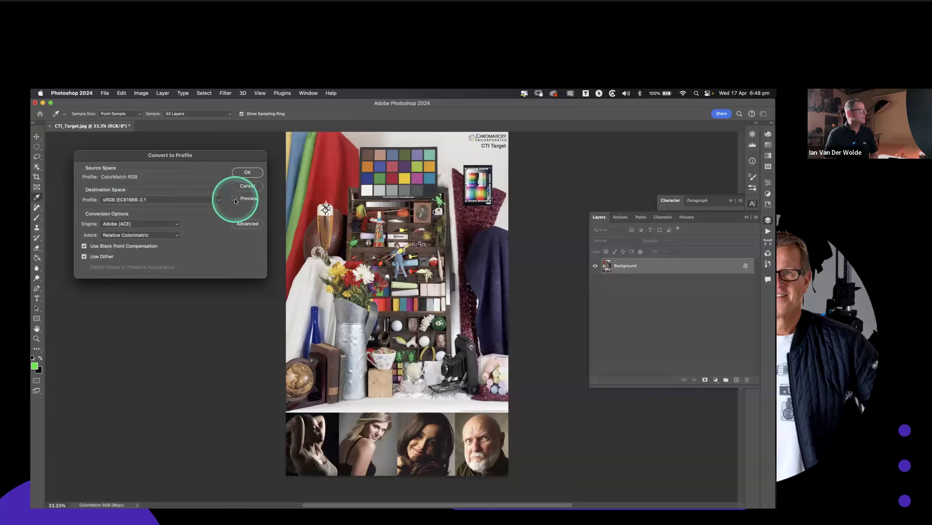
pyautogui.click(234, 200)
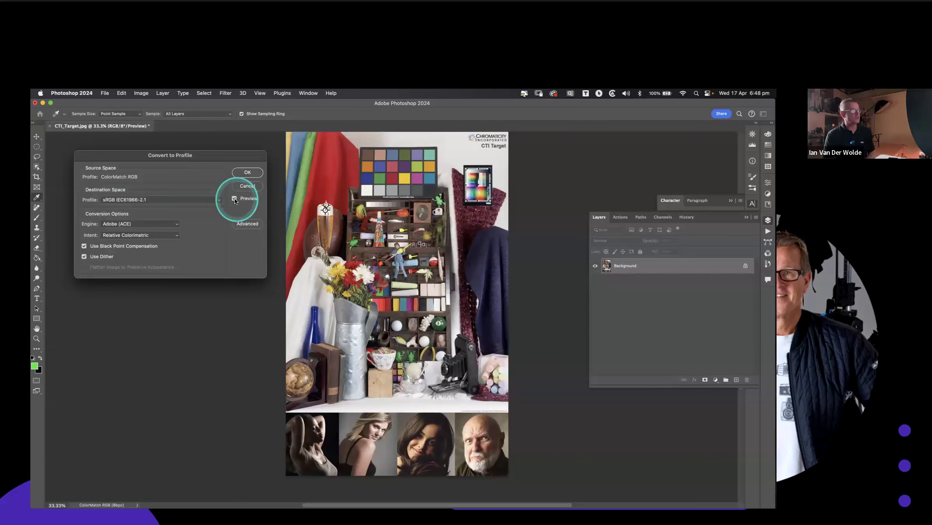
pyautogui.click(234, 200)
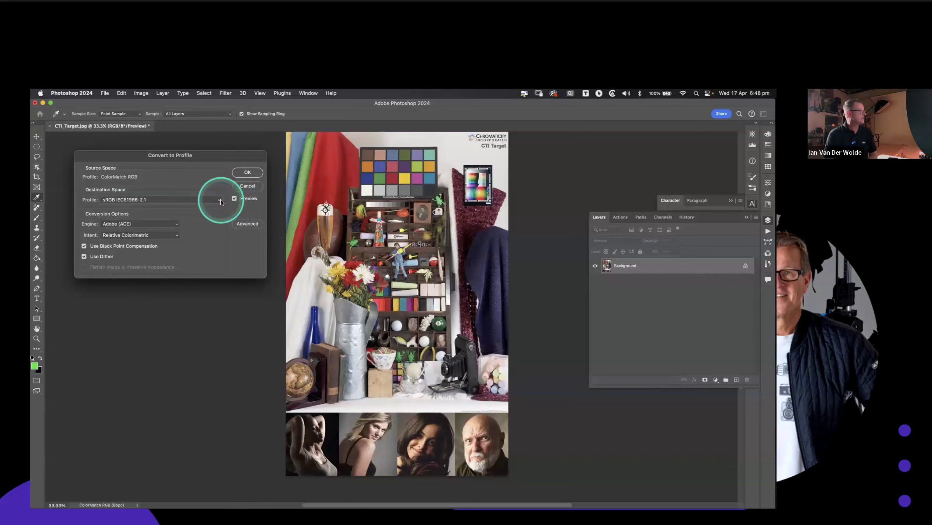
# Set the destination profile to Adobe RGB (1998), compare the image with the preview off and on, and apply the conversion.
pyautogui.click(220, 201)
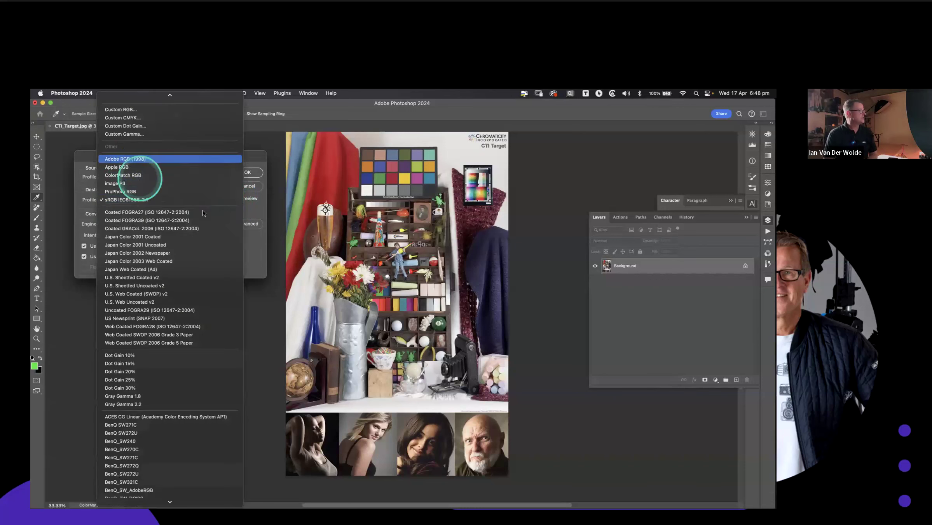
pyautogui.click(235, 200)
pyautogui.click(235, 200)
pyautogui.click(235, 201)
pyautogui.click(235, 200)
pyautogui.click(235, 200)
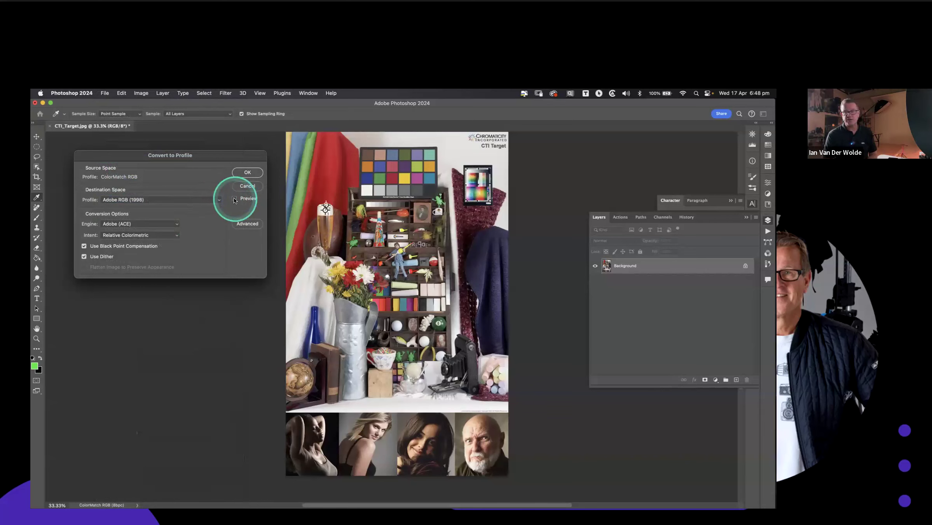
pyautogui.click(234, 199)
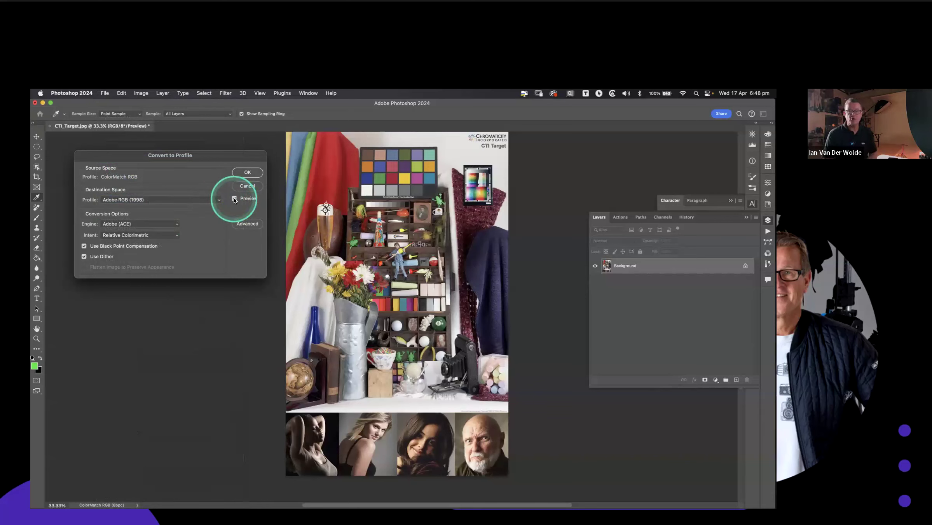
pyautogui.click(234, 199)
pyautogui.click(235, 200)
pyautogui.click(235, 199)
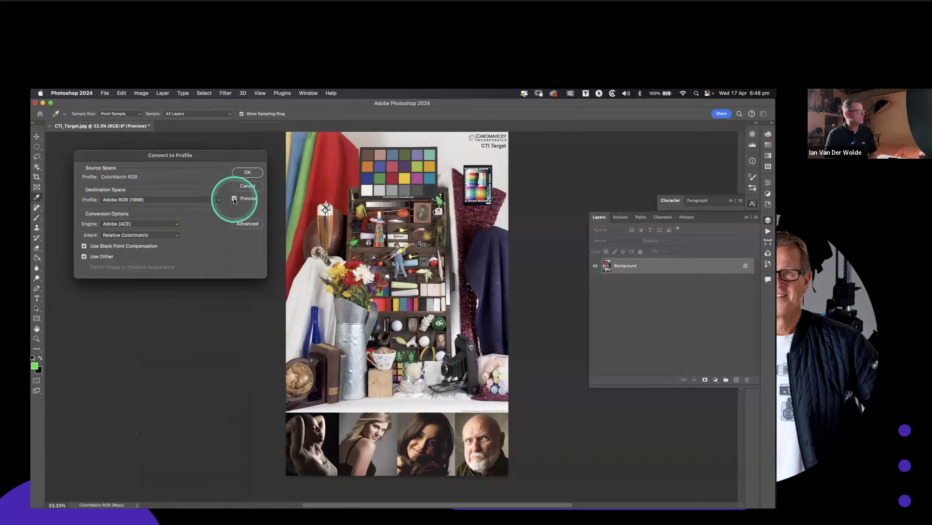
pyautogui.click(243, 173)
pyautogui.press('v')
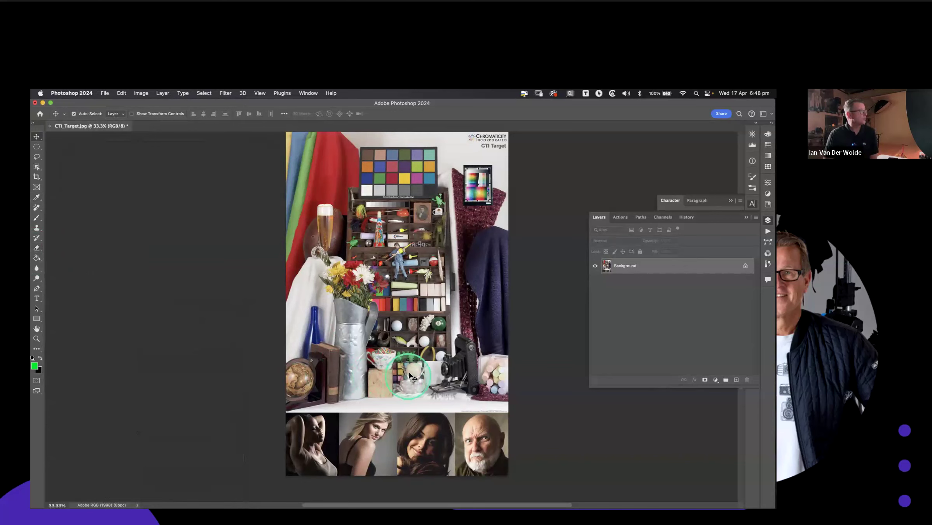
# Convert the image from Adobe RGB (1998) to sRGB IEC61966-2.1, checking it against the unconverted version before applying.
pyautogui.click(122, 94)
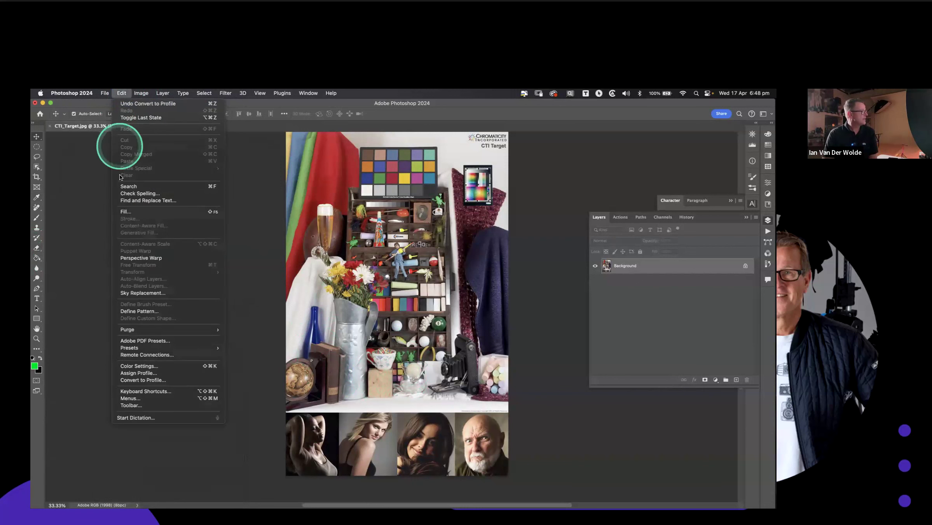
pyautogui.click(144, 380)
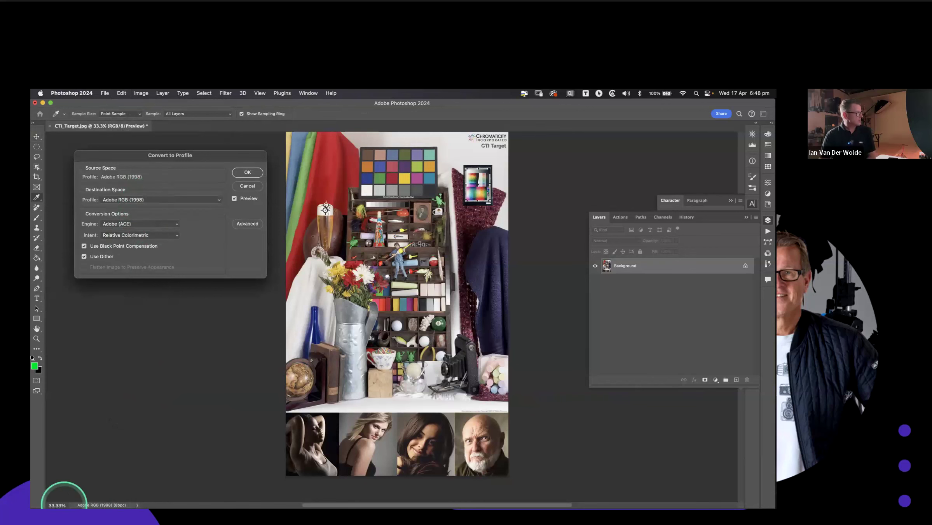
pyautogui.click(149, 199)
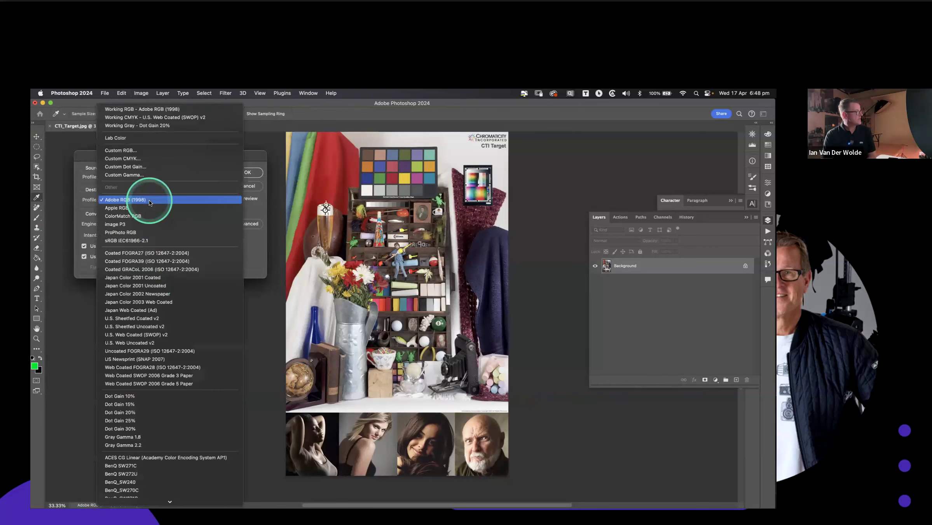
pyautogui.click(139, 241)
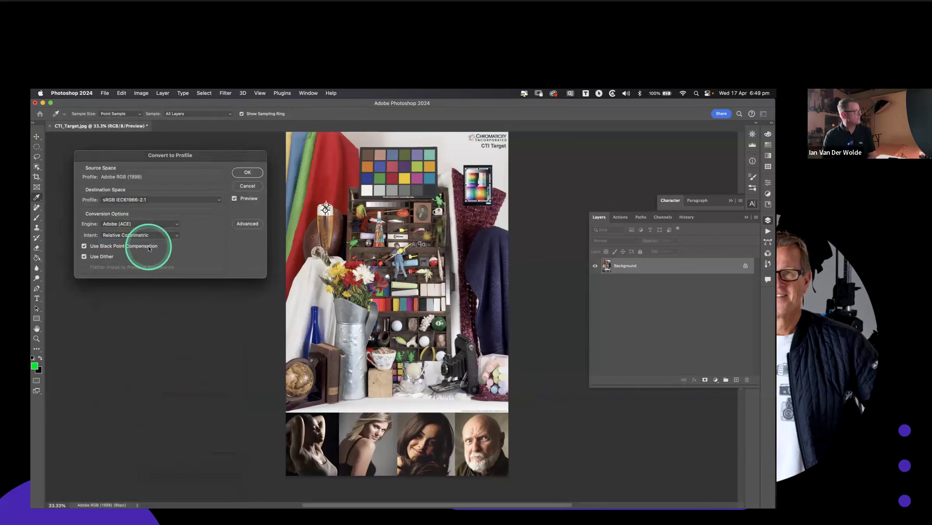
pyautogui.click(235, 198)
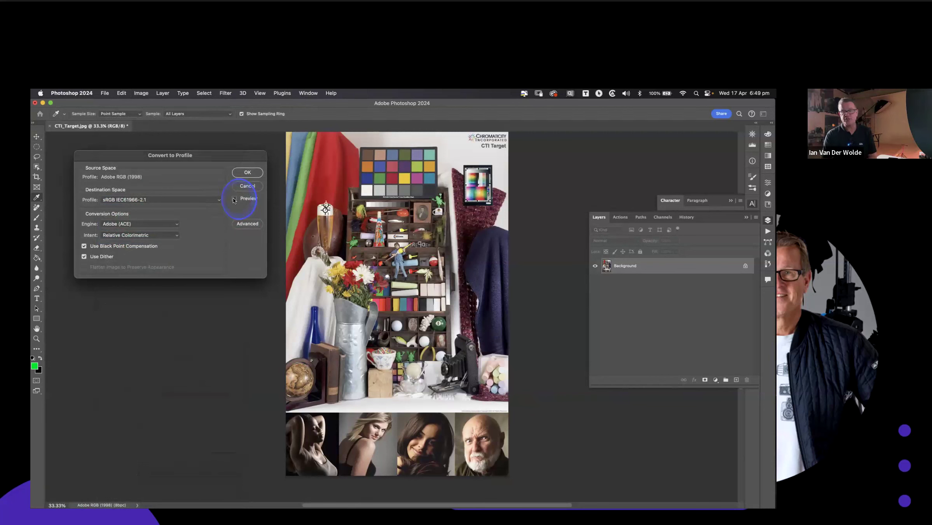
pyautogui.click(248, 173)
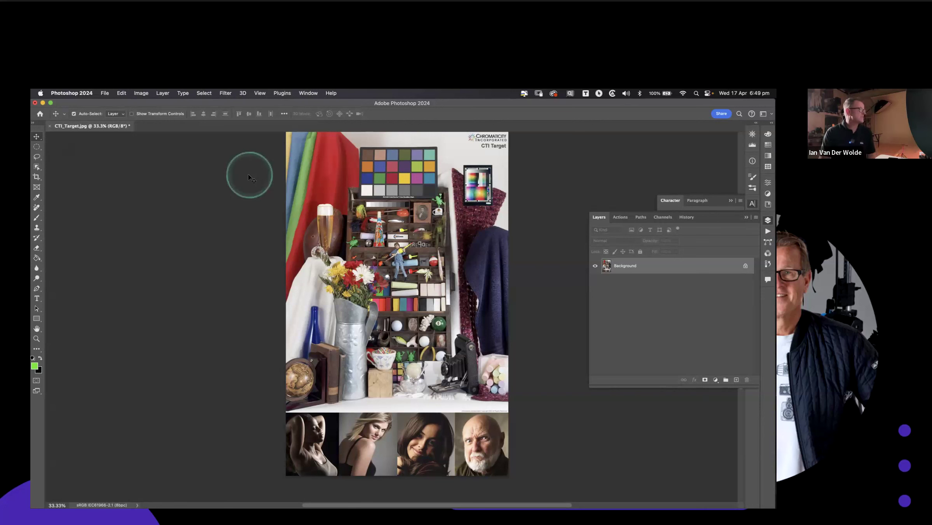
# Close CTI_Target.jpg without saving its changes and switch to Capture One, moving its window aside to expose the desktop.
pyautogui.click(50, 126)
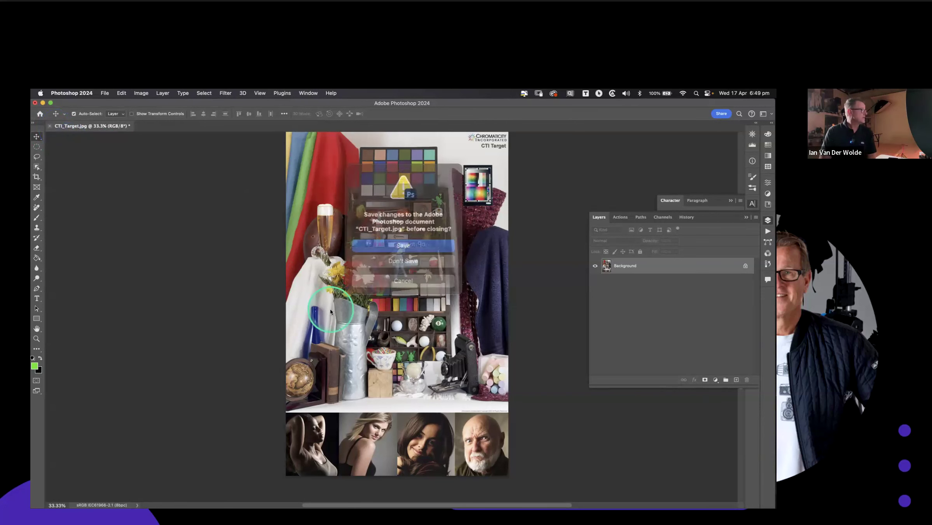
pyautogui.click(411, 256)
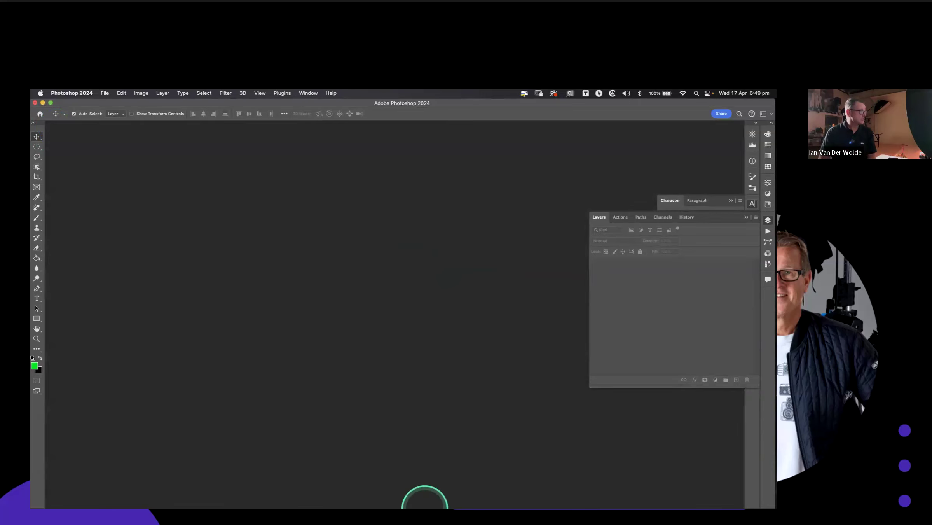
pyautogui.click(421, 494)
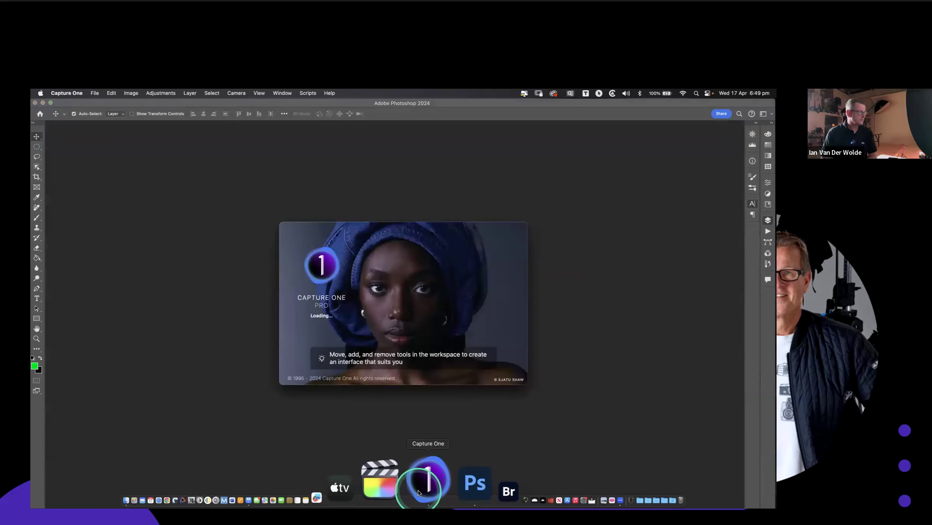
pyautogui.moveTo(713, 113); pyautogui.dragTo(492, 114)
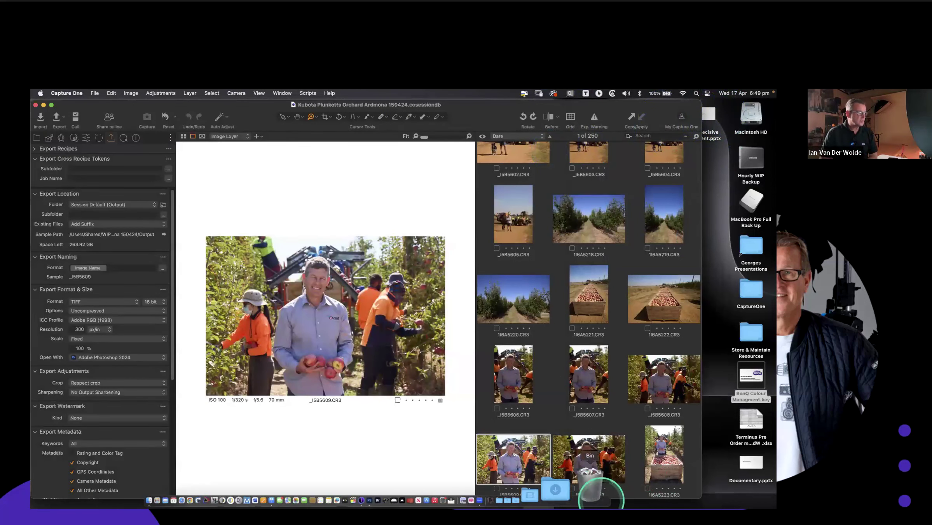
# Recover _I5B5609.CR3 from the Bin onto the desktop and close the Bin window.
pyautogui.click(601, 498)
pyautogui.moveTo(383, 183); pyautogui.dragTo(587, 295)
pyautogui.moveTo(651, 319); pyautogui.dragTo(719, 329)
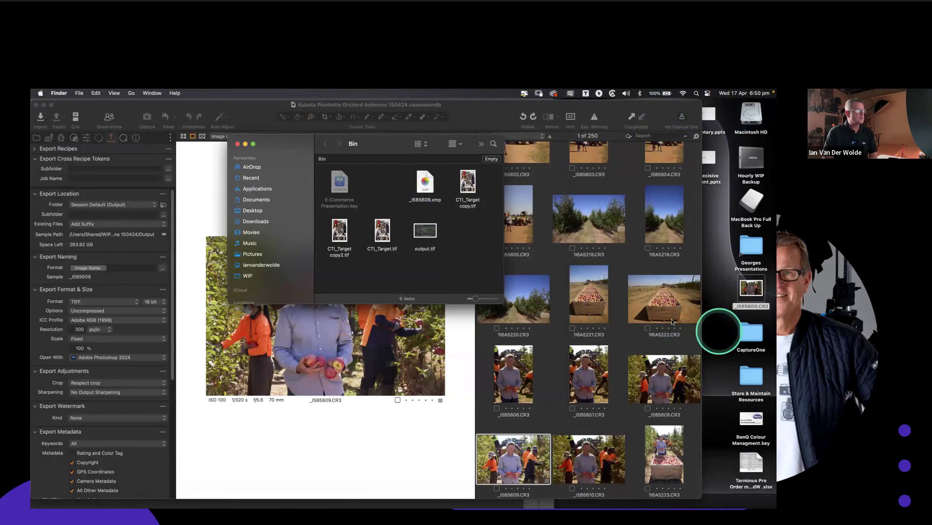
pyautogui.click(237, 144)
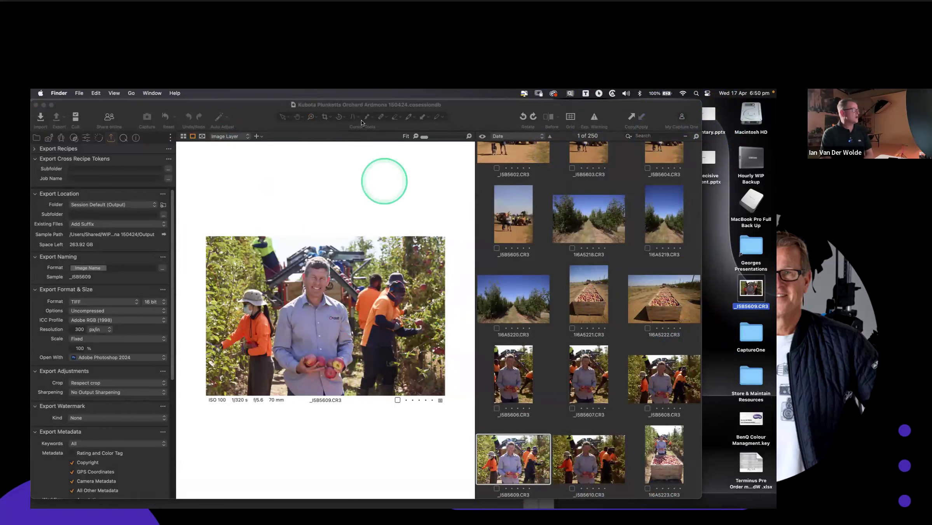
# Review the ICC profile choices and export _I5B5609.CR3 with the TIFF - Adobe RGB (1998) (16bit) recipe.
pyautogui.moveTo(254, 108); pyautogui.dragTo(301, 107)
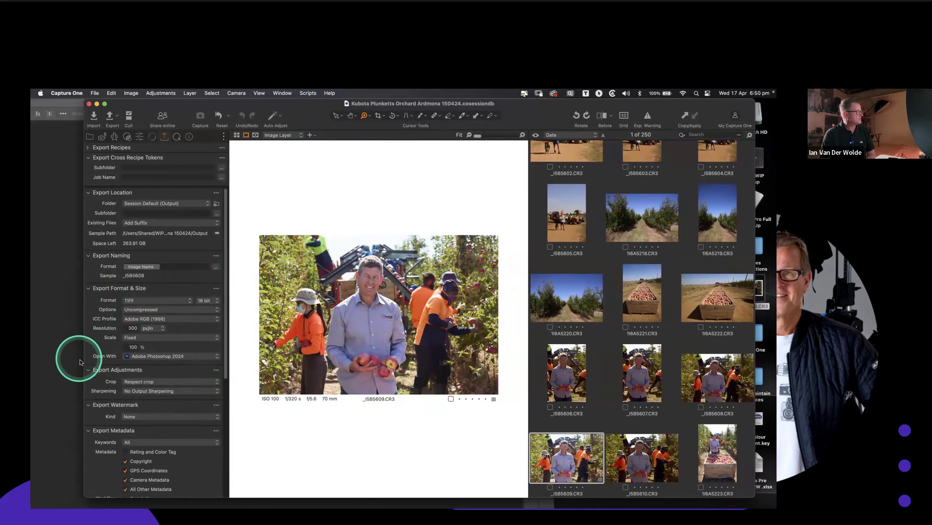
pyautogui.click(137, 319)
pyautogui.click(140, 321)
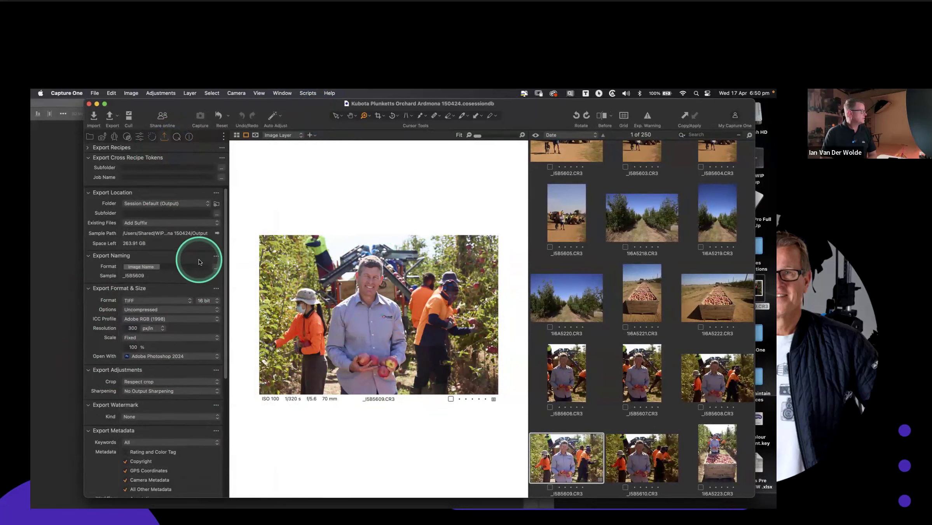
pyautogui.click(87, 147)
pyautogui.click(211, 226)
# Enlarge and reposition the Photoshop window to show the exported _I5B5609.tif and its document profile.
pyautogui.moveTo(350, 501)
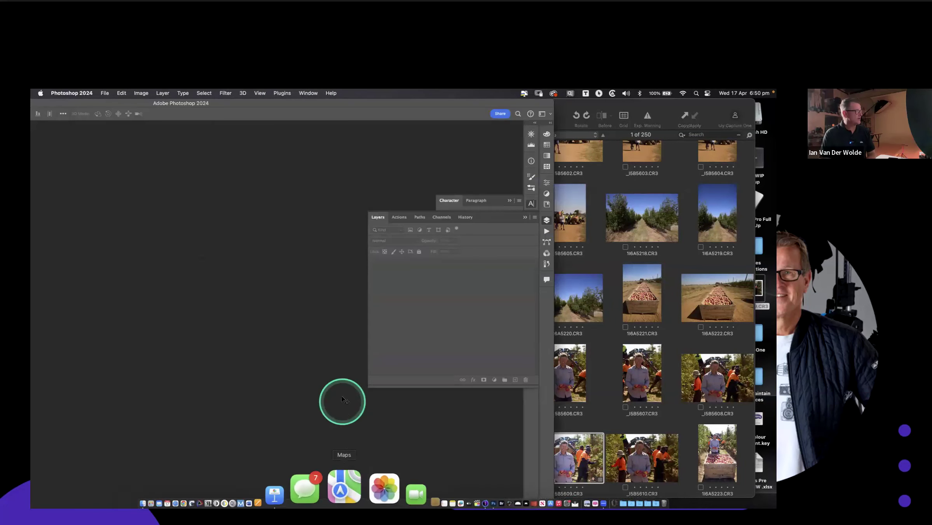
pyautogui.doubleClick(287, 105)
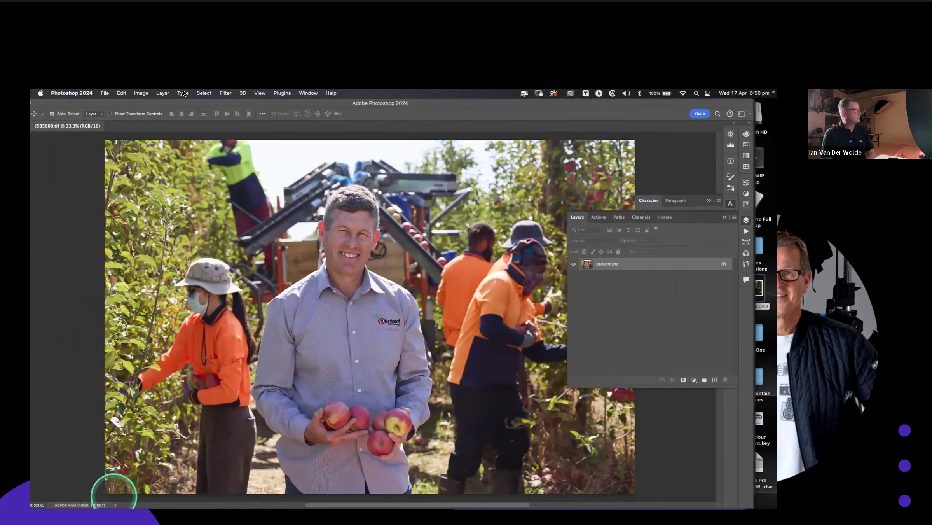
pyautogui.moveTo(192, 101); pyautogui.dragTo(200, 101)
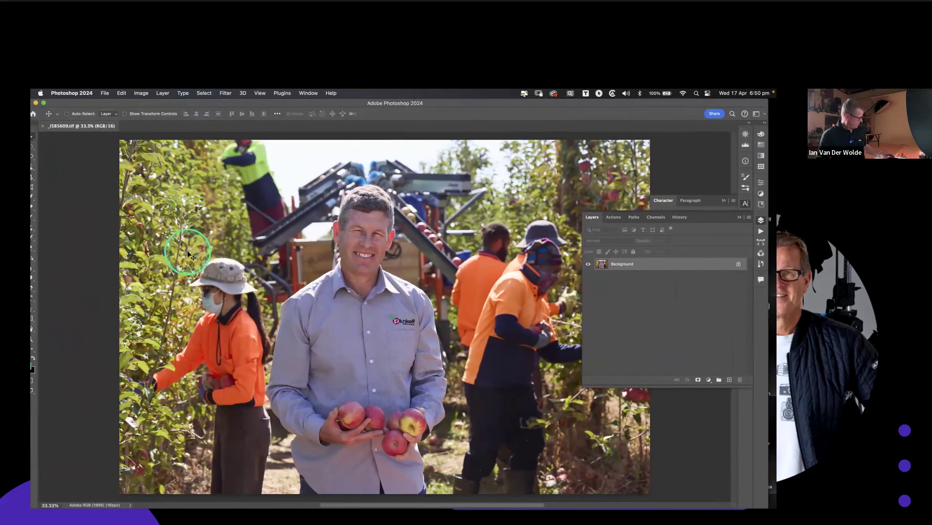
# Return to Capture One and switch off the JPEG - 2048px for web use export recipe.
pyautogui.press('super+Tab')
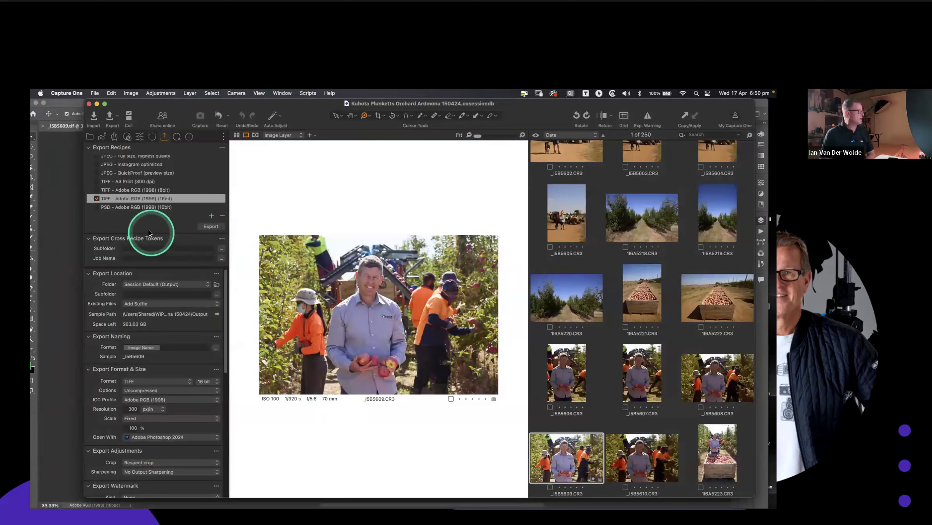
pyautogui.scroll(2, 187, 199)
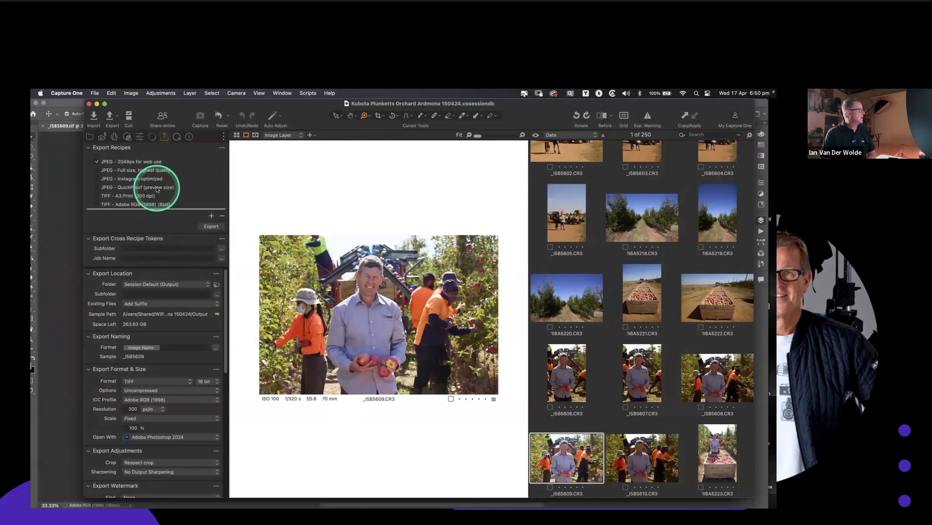
pyautogui.click(98, 165)
pyautogui.scroll(-1, 175, 167)
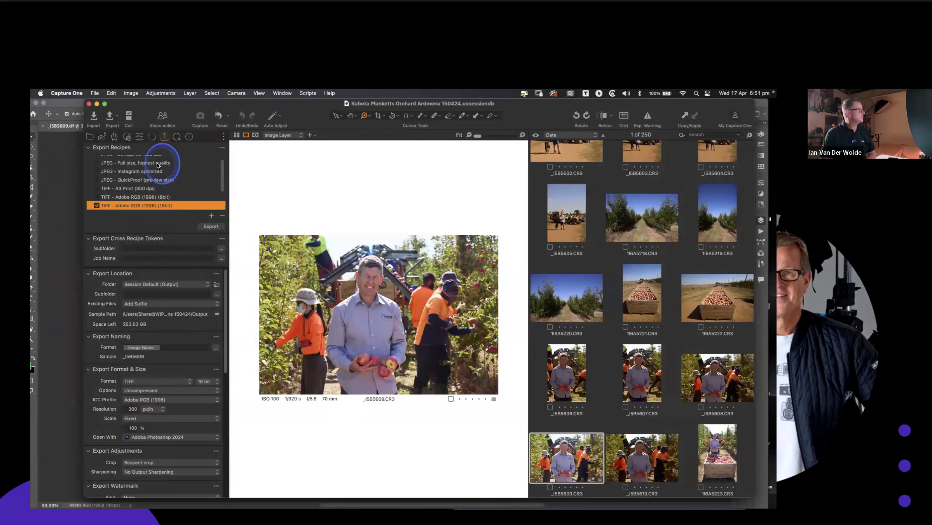
# Enable the JPEG - Full size, highest quality export recipe and set its ICC profile to sRGB Color Space Profile.
pyautogui.click(98, 162)
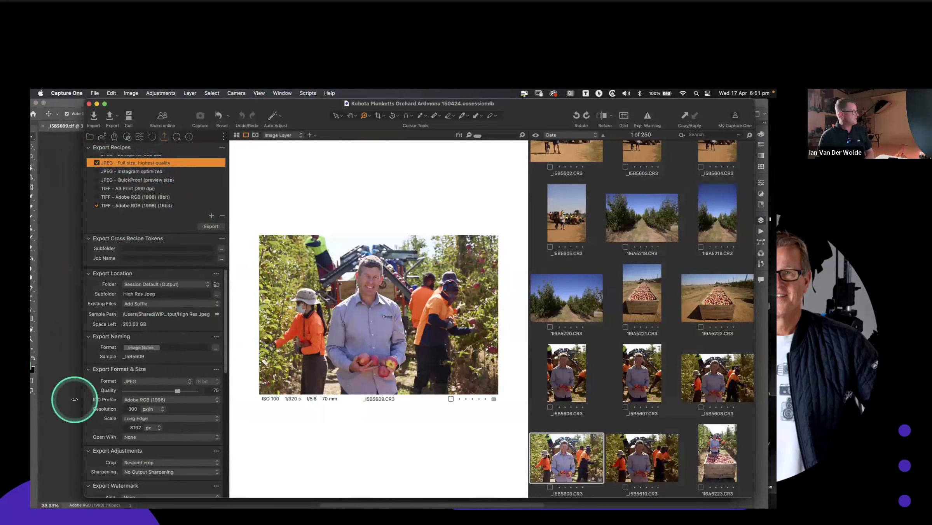
pyautogui.click(155, 403)
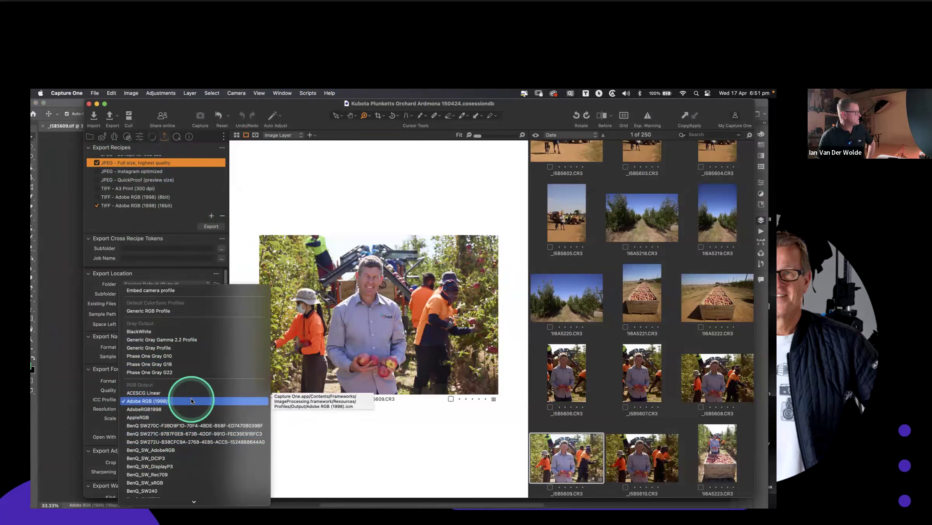
pyautogui.scroll(-3, 191, 398)
pyautogui.scroll(-3, 191, 399)
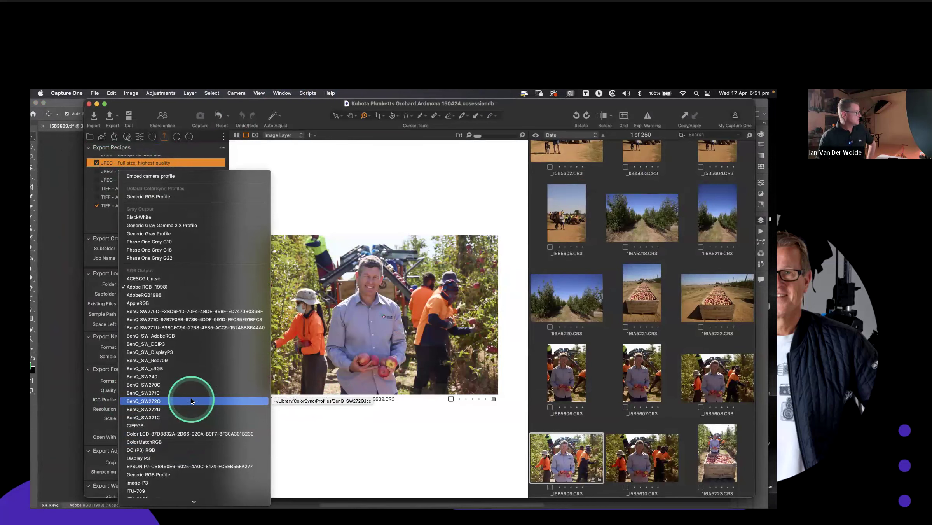
pyautogui.scroll(-5, 190, 398)
pyautogui.scroll(-1, 190, 398)
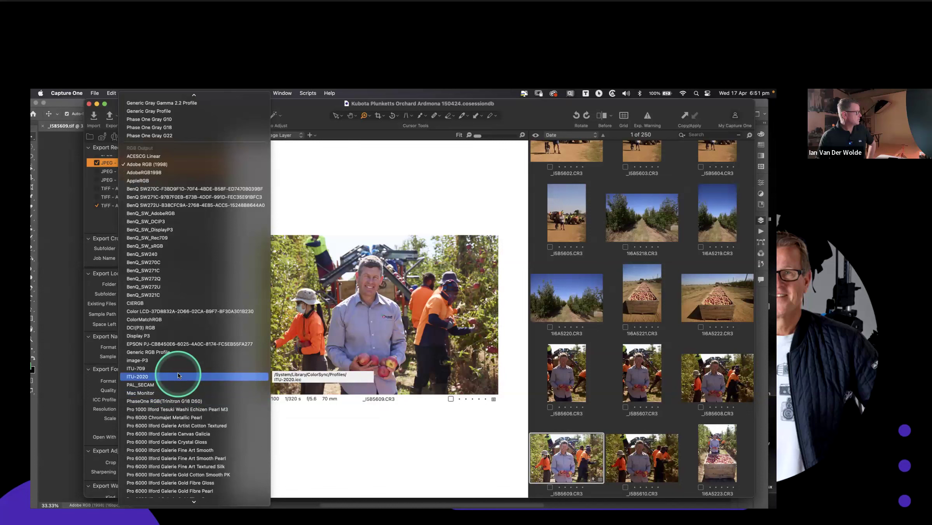
pyautogui.scroll(2, 186, 314)
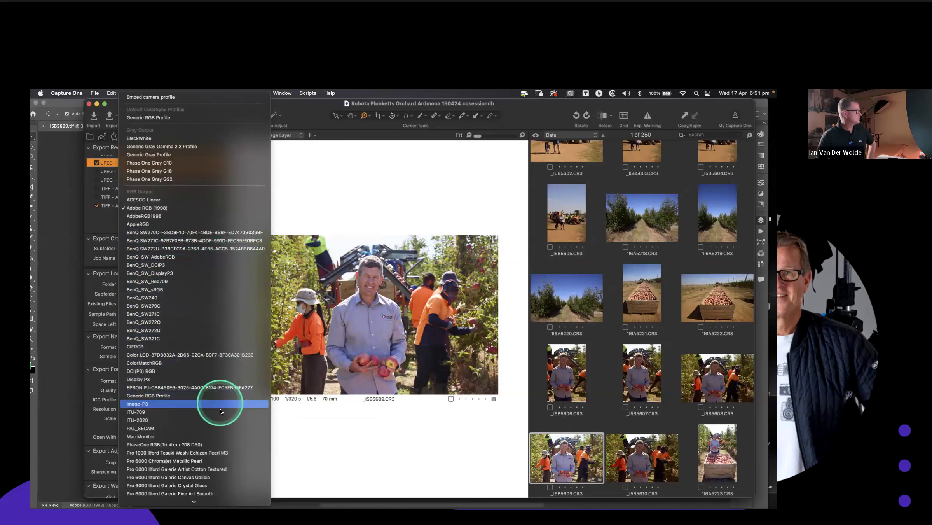
pyautogui.scroll(-10, 219, 408)
pyautogui.scroll(-5, 220, 415)
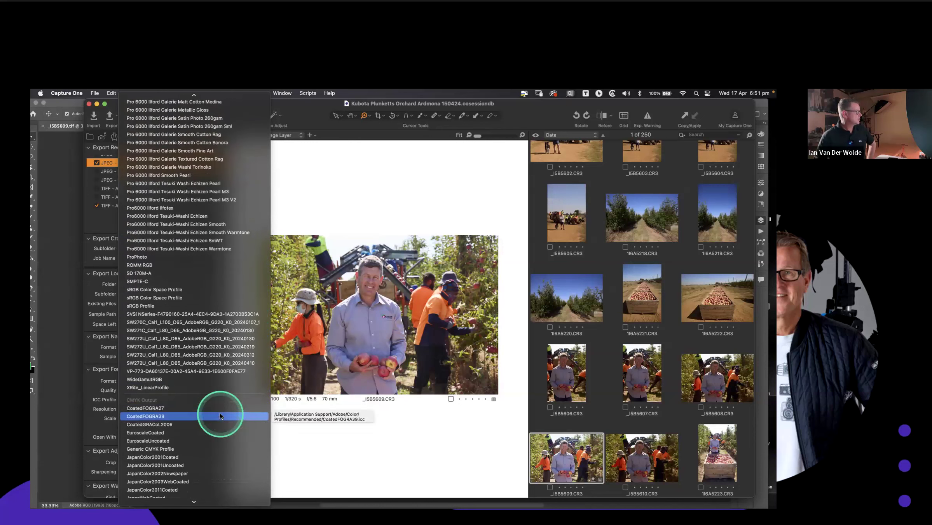
pyautogui.click(191, 288)
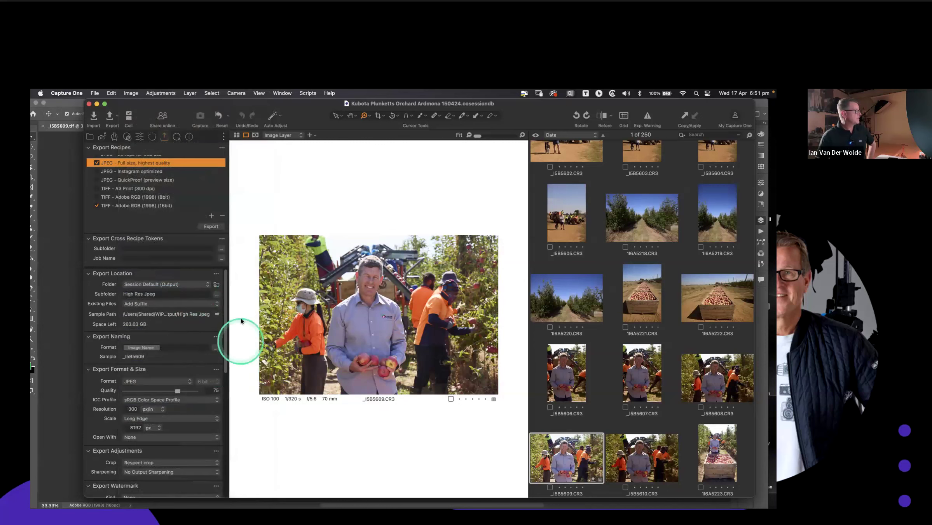
# Switch off the TIFF - Adobe RGB (1998) (16bit) recipe and export the JPEG to open with Adobe Photoshop 2024.
pyautogui.click(97, 205)
pyautogui.click(216, 228)
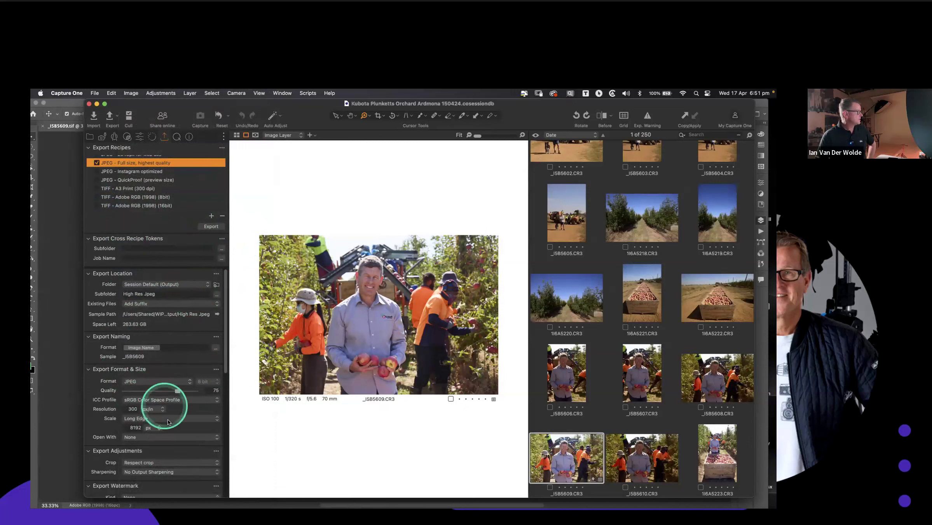
pyautogui.click(167, 437)
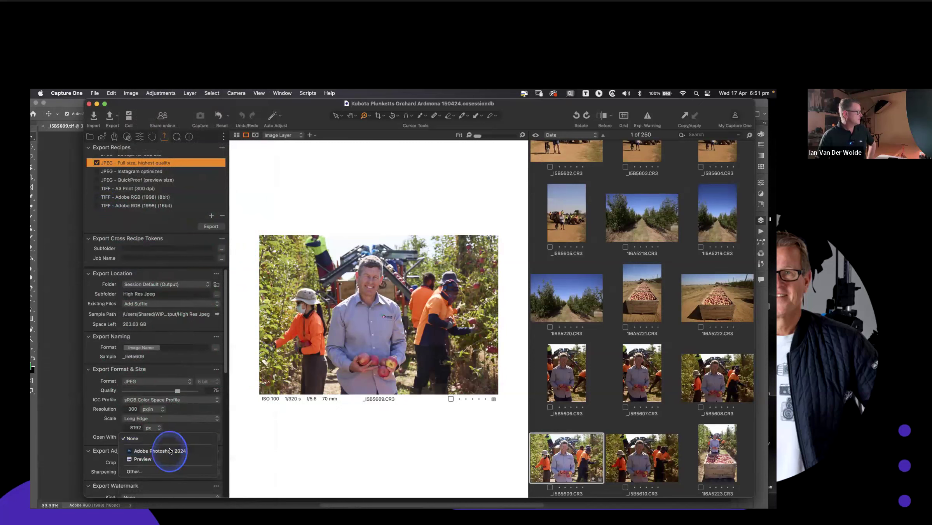
pyautogui.click(166, 446)
pyautogui.click(211, 226)
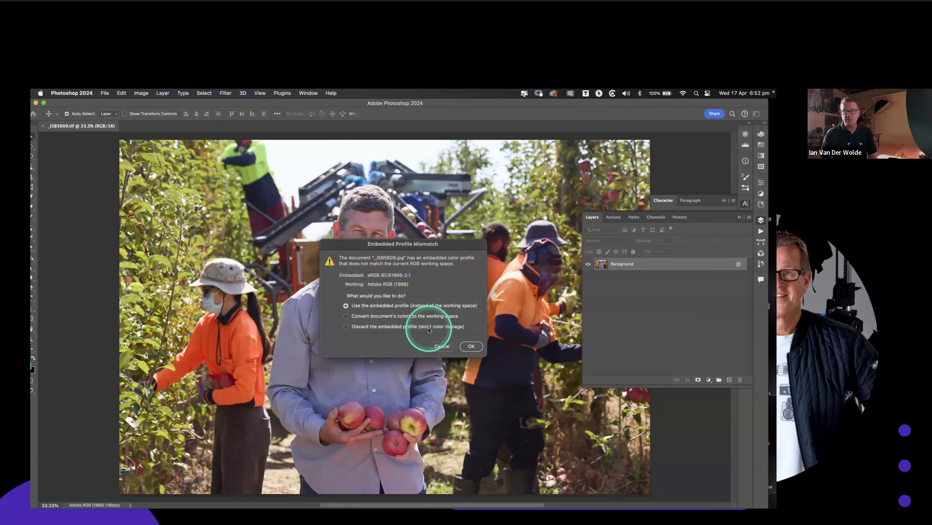
# Resolve the profile mismatch for _I5B5609.jpg by using the embedded profile instead of the working space.
pyautogui.click(346, 316)
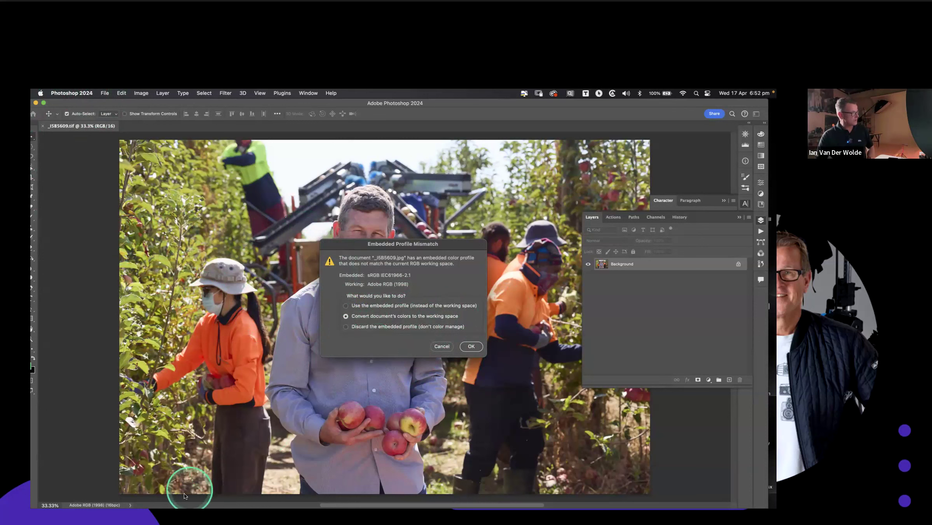
pyautogui.click(346, 306)
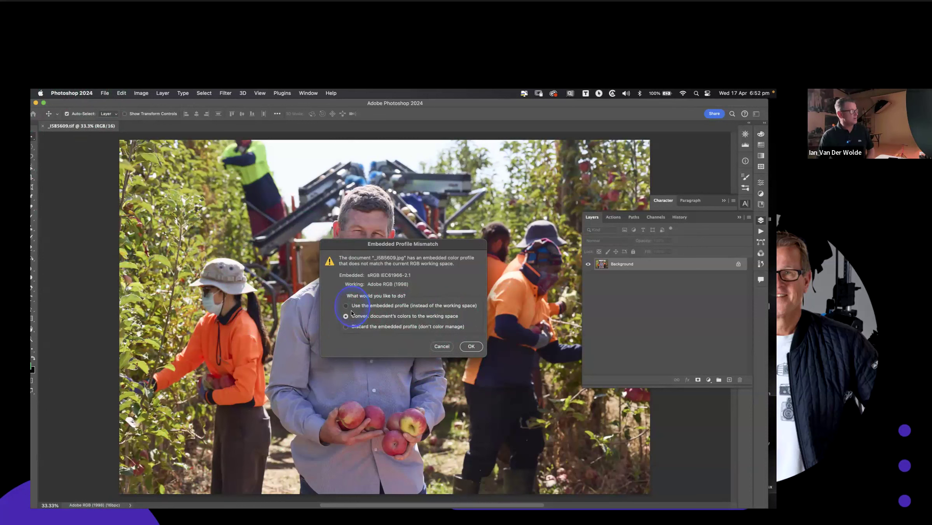
pyautogui.click(472, 347)
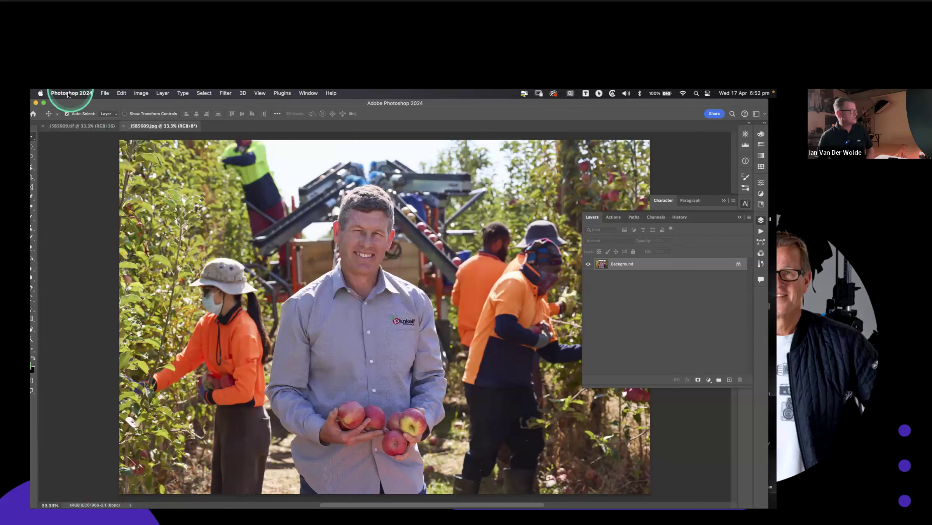
# Compare the _I5B5609.tif and _I5B5609.jpg documents and close both of them.
pyautogui.click(89, 125)
pyautogui.click(144, 127)
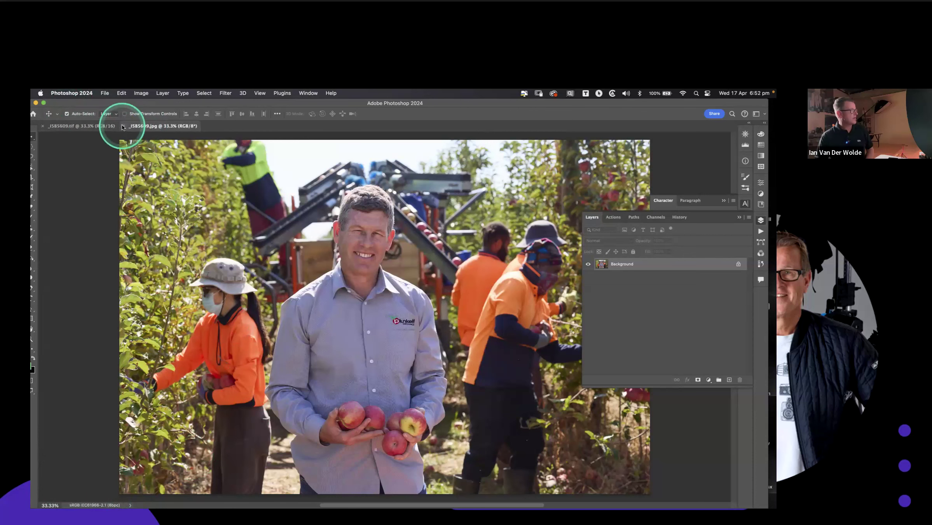
pyautogui.click(124, 126)
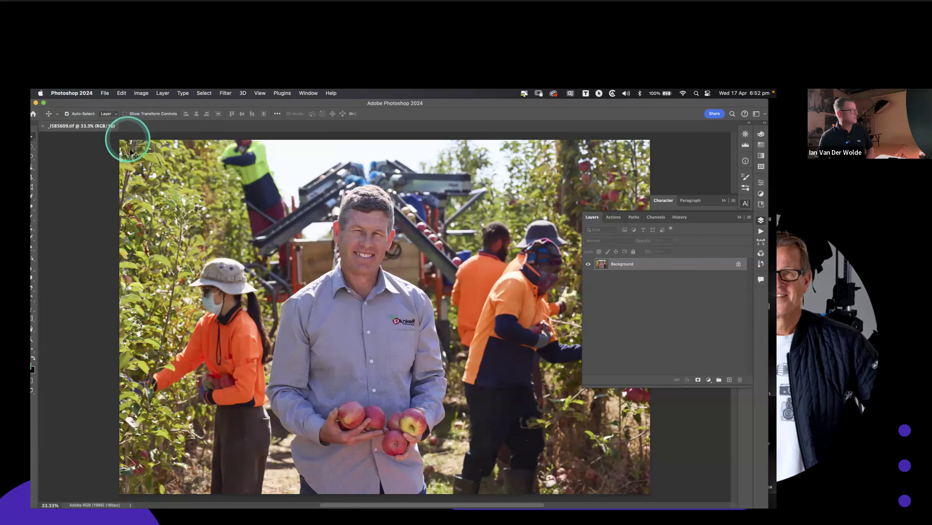
pyautogui.click(42, 126)
# Uncover the desktop and open the raw file _I5B5609.CR3 with the Adobe Photoshop 2024 application.
pyautogui.moveTo(456, 104); pyautogui.dragTo(376, 104)
pyautogui.click(761, 292)
pyautogui.rightClick(760, 293)
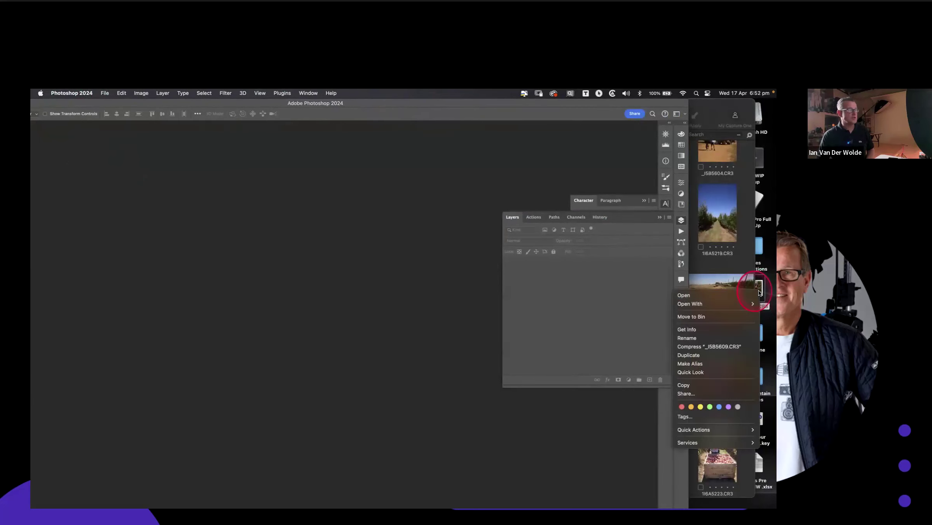
pyautogui.moveTo(711, 304)
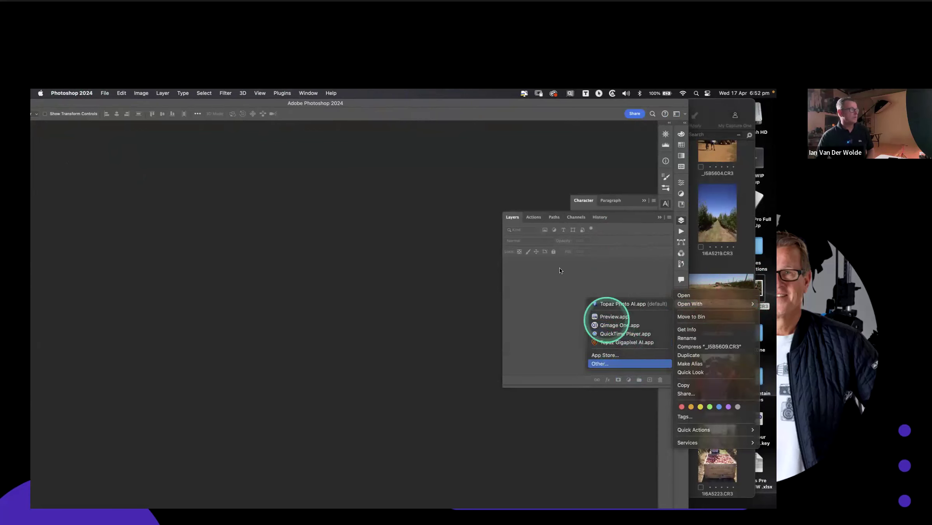
pyautogui.click(540, 252)
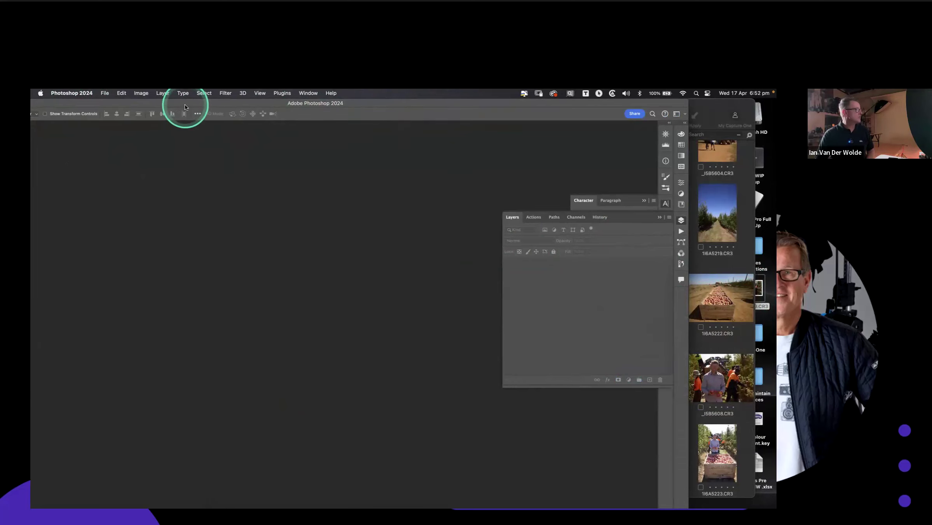
pyautogui.moveTo(183, 104); pyautogui.dragTo(283, 109)
pyautogui.moveTo(207, 504)
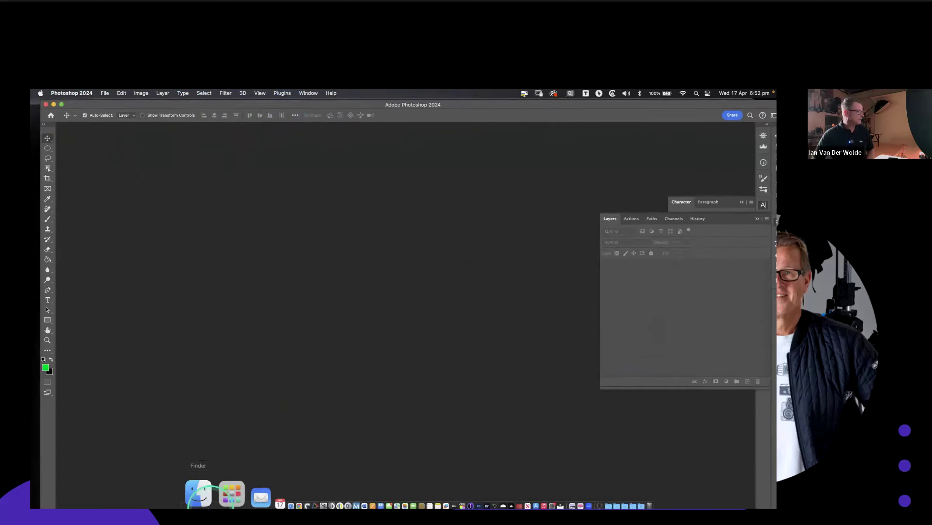
pyautogui.click(205, 476)
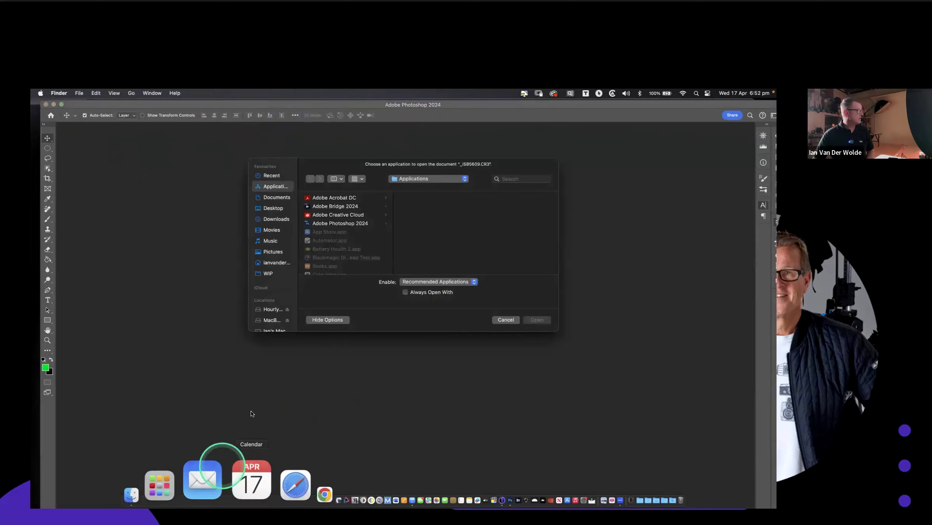
pyautogui.click(350, 223)
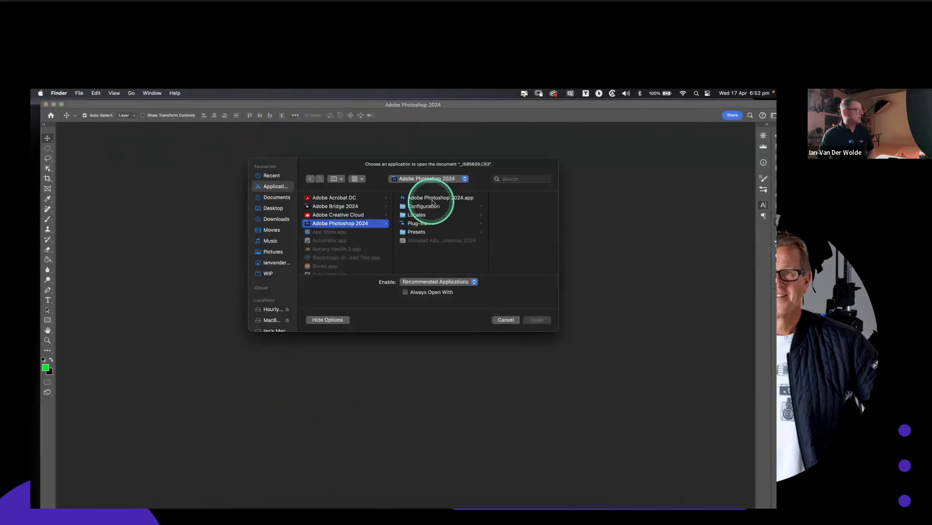
pyautogui.click(435, 198)
pyautogui.click(542, 319)
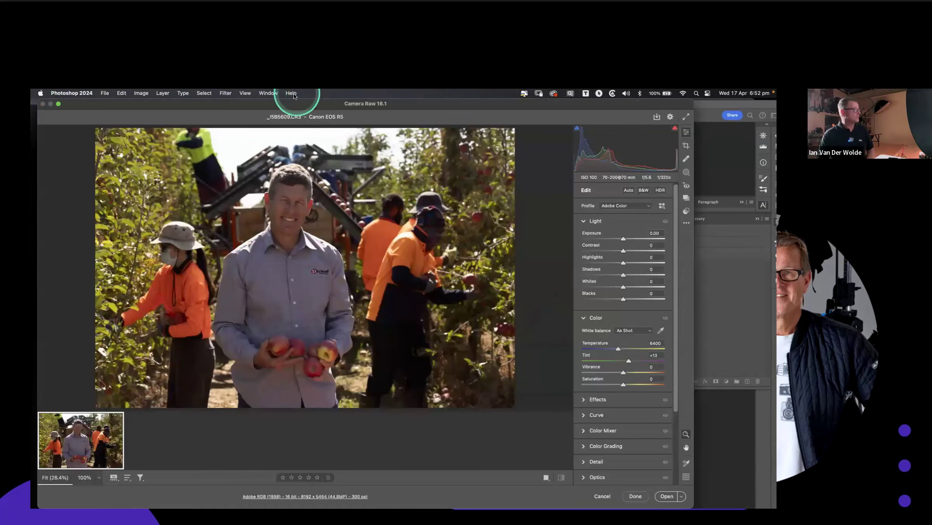
# Reposition the Camera Raw window to show the edit controls and raise the exposure to +1.30.
pyautogui.moveTo(274, 103); pyautogui.dragTo(353, 104)
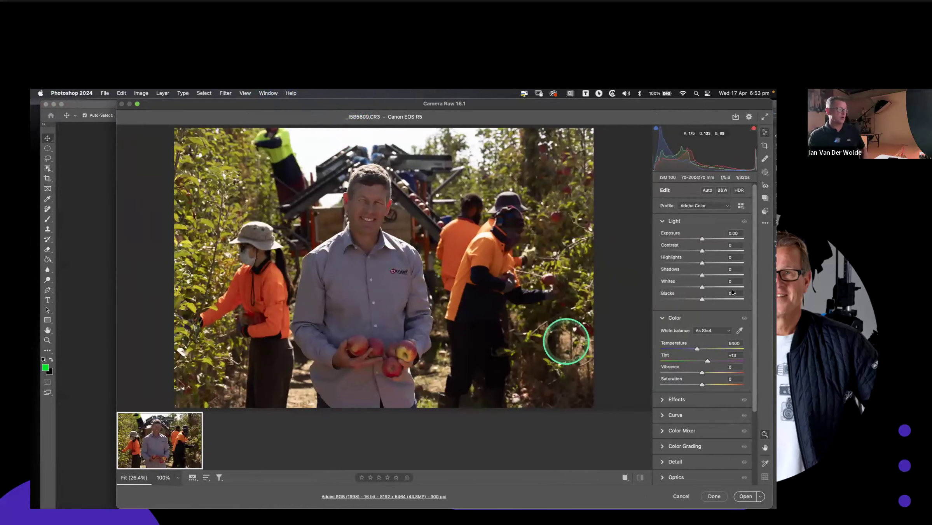
pyautogui.moveTo(702, 239); pyautogui.dragTo(713, 238)
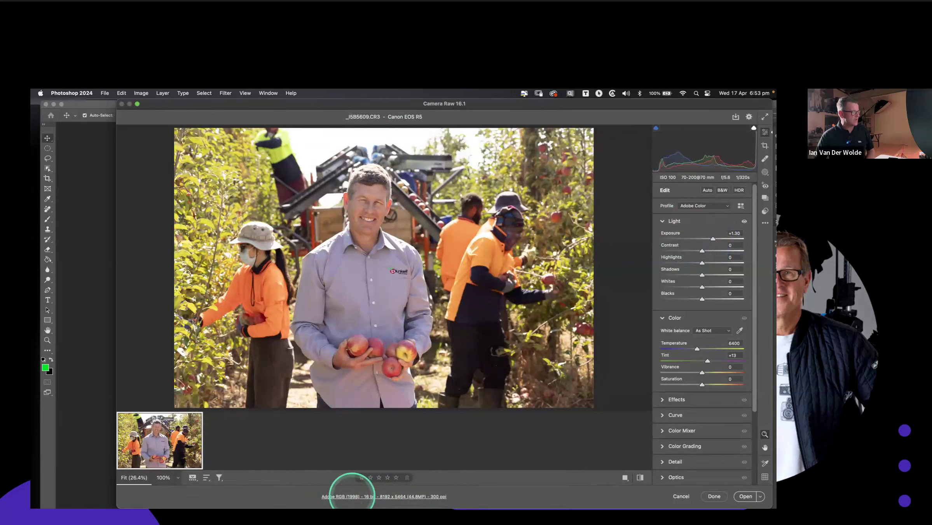
# Review the Camera Raw workflow color spaces, keep Adobe RGB (1998), and open the image in Photoshop.
pyautogui.click(394, 497)
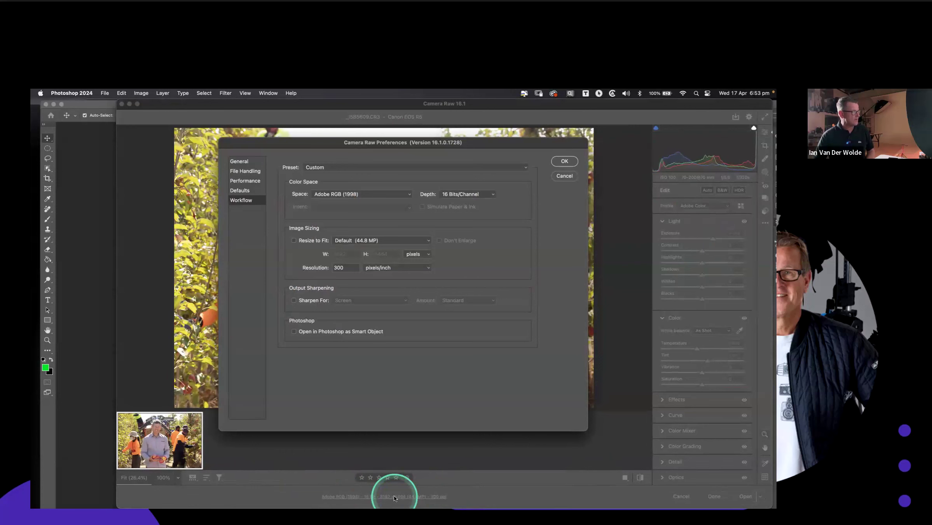
pyautogui.click(408, 197)
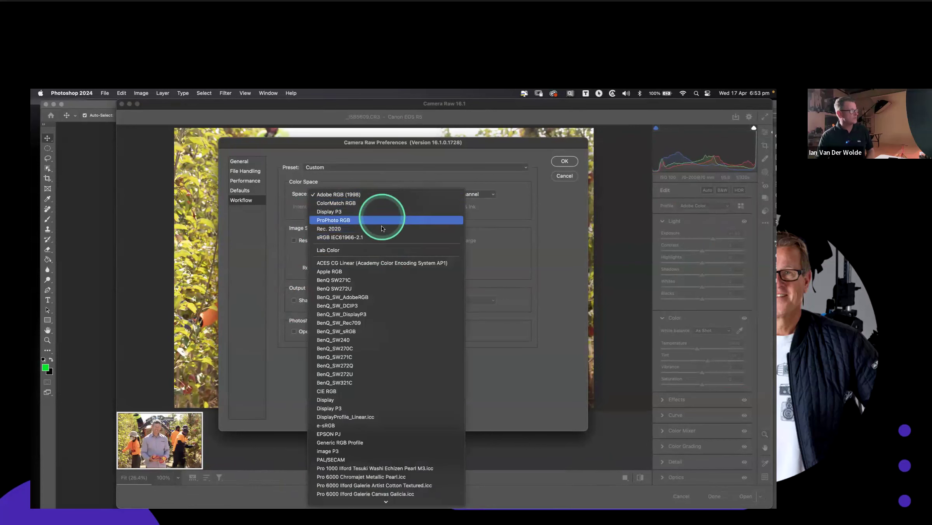
pyautogui.click(370, 195)
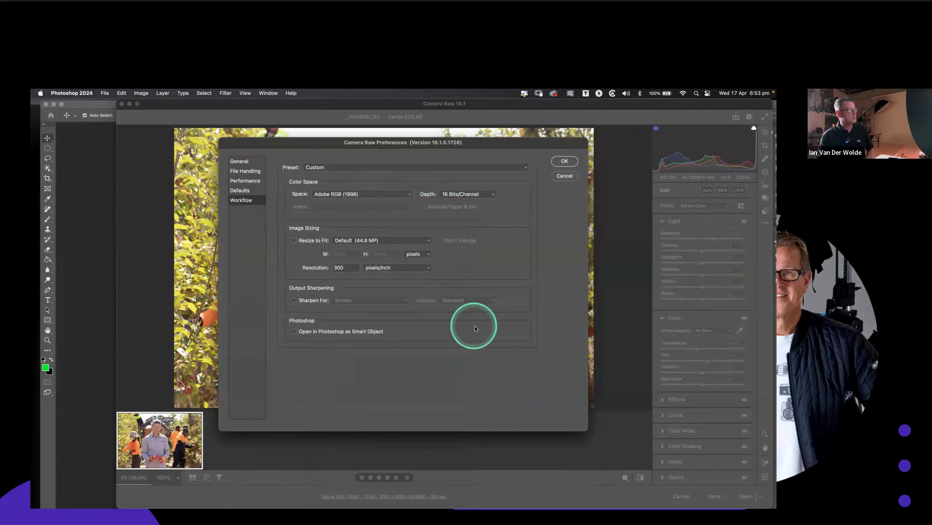
pyautogui.click(564, 161)
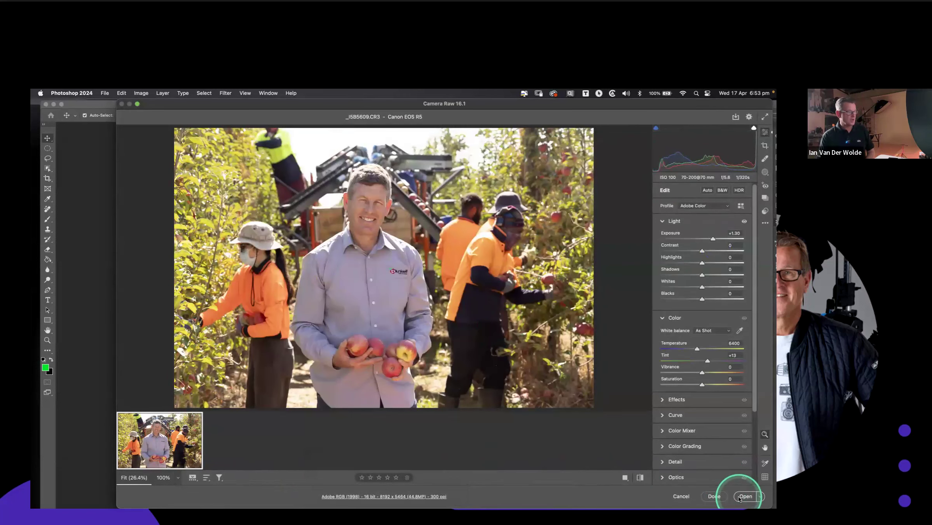
pyautogui.click(739, 497)
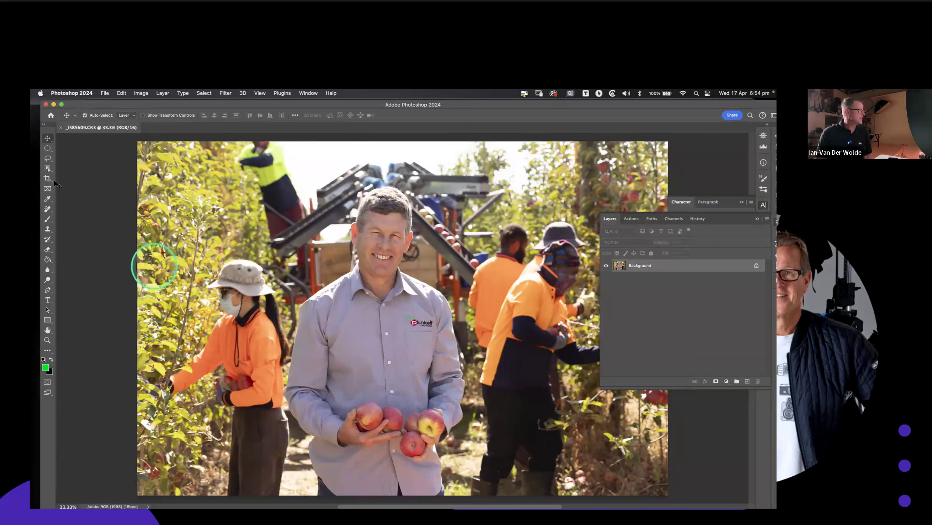
# Close _I5B5609.CR3 without saving the changes and quit Photoshop.
pyautogui.click(61, 128)
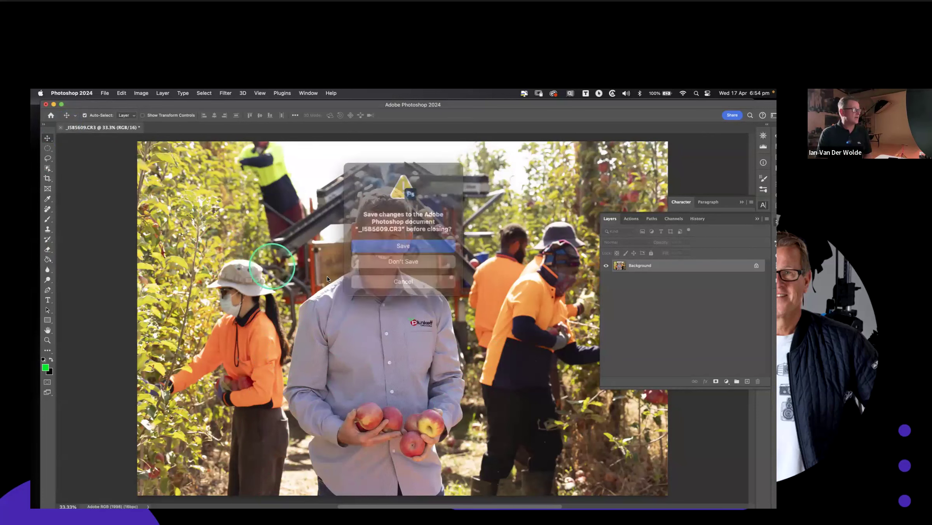
pyautogui.click(404, 257)
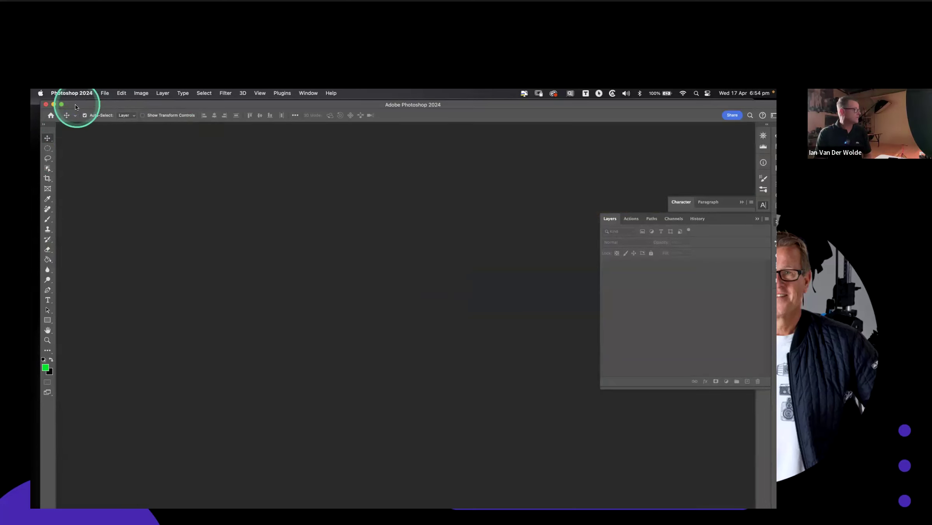
pyautogui.click(72, 94)
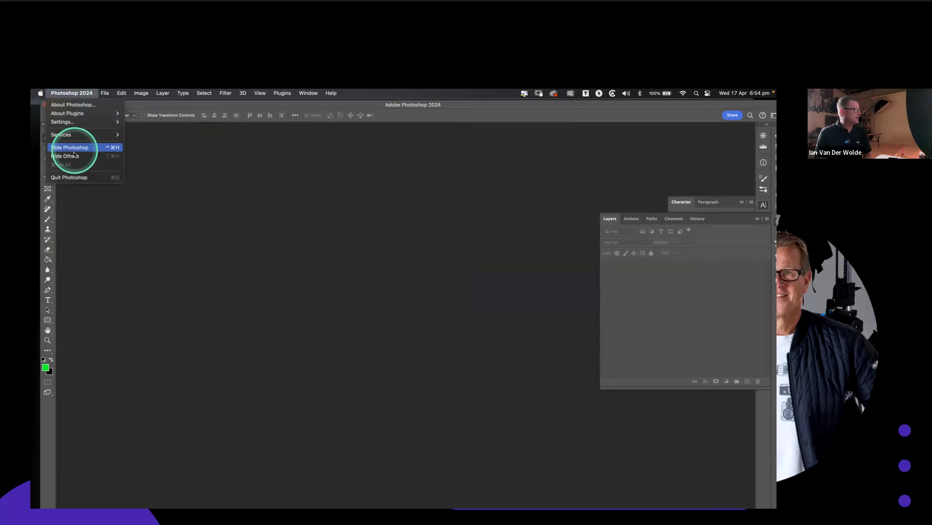
pyautogui.click(82, 177)
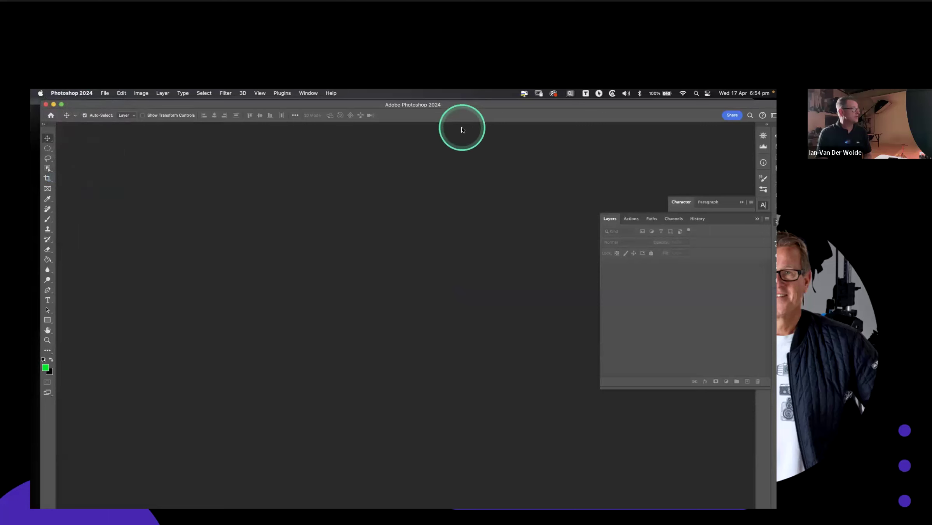